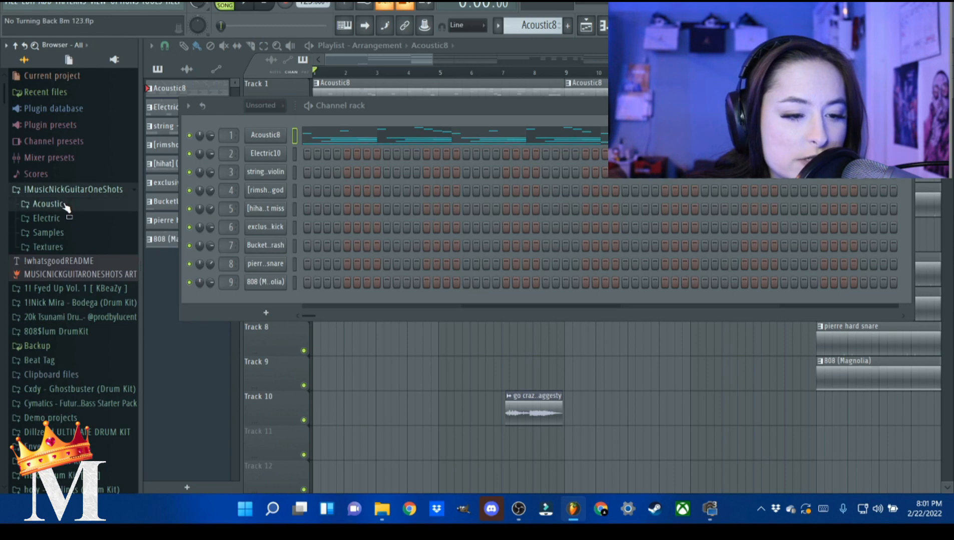
# Step: Look through the Acoustic, Electric and Samples subfolders of the !MusicNickGuitarOneShots folder in the browser
pyautogui.click(65, 207)
pyautogui.click(69, 220)
pyautogui.click(70, 221)
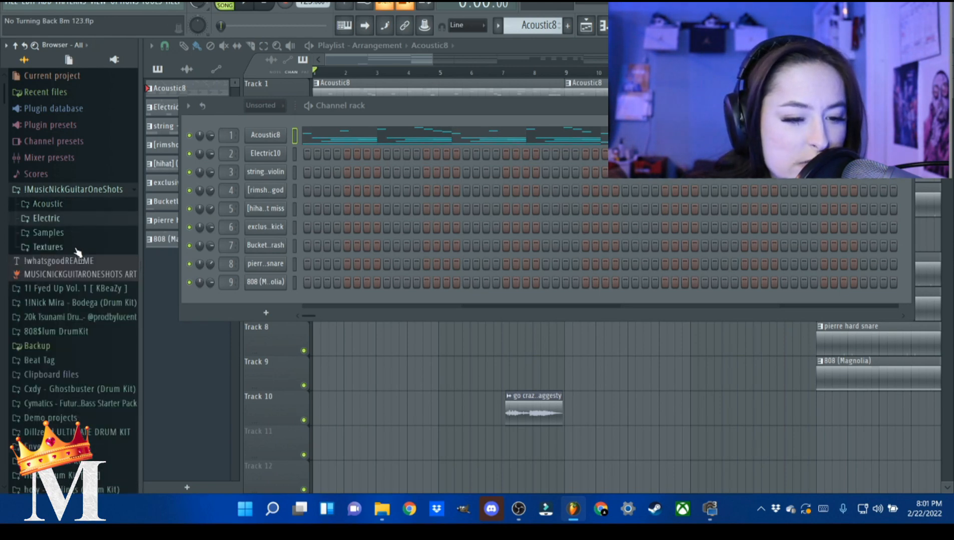
pyautogui.click(66, 235)
pyautogui.click(66, 235)
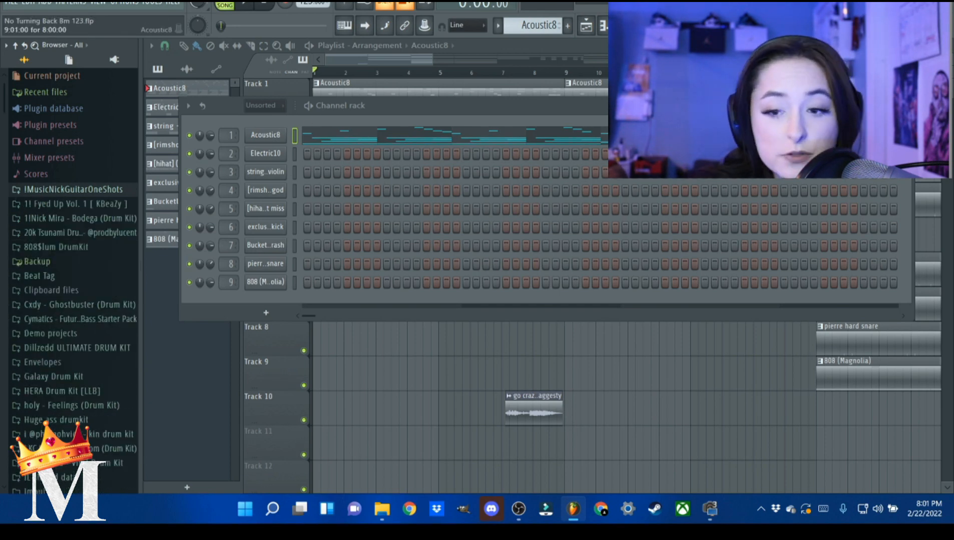
# Step: Close the channel rack, mute Track 2 and open the Acoustic8 pattern in the piano roll
pyautogui.click(907, 106)
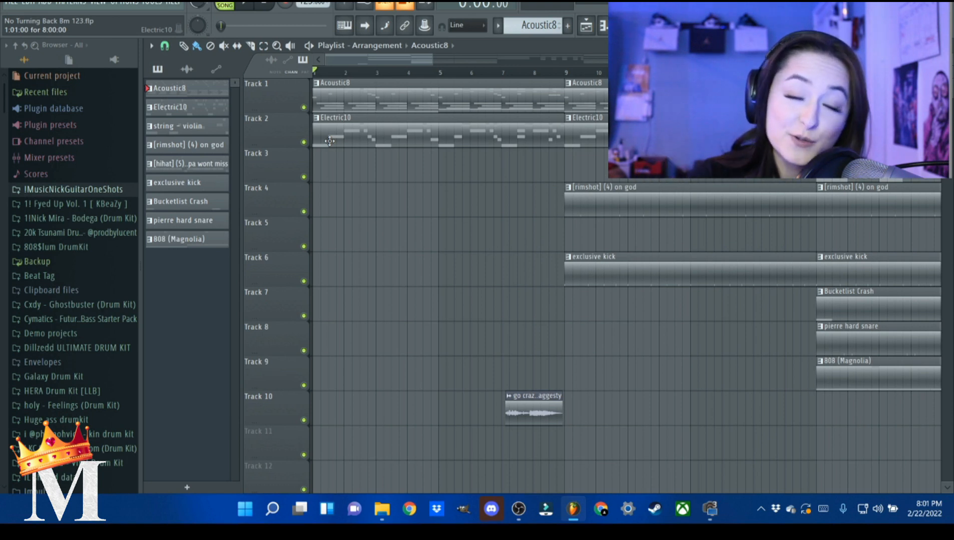
pyautogui.click(304, 142)
pyautogui.doubleClick(324, 91)
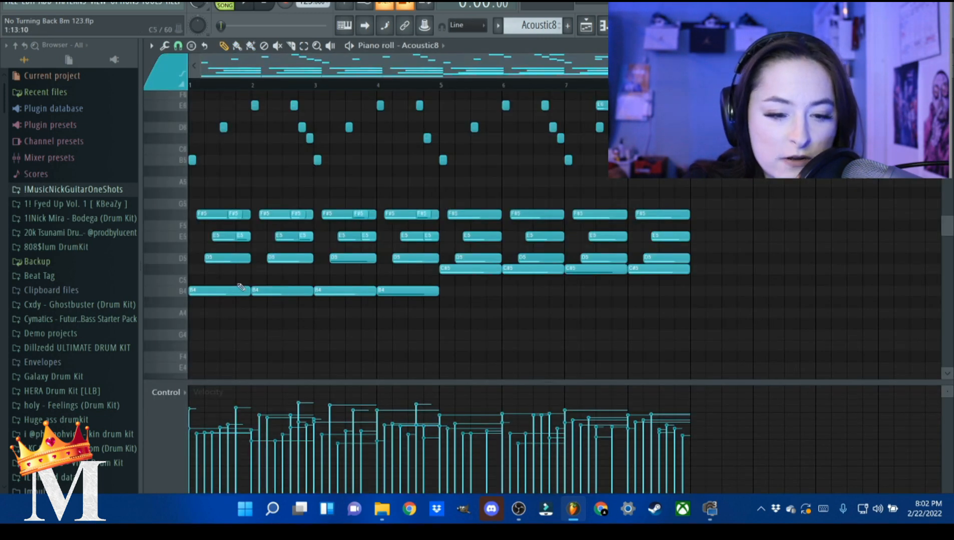
# Step: Play the Acoustic8 pattern and highlight its upper melody notes and its lower chord notes in turn
pyautogui.scroll(4, 235, 283)
pyautogui.scroll(-2, 221, 279)
pyautogui.press('space')
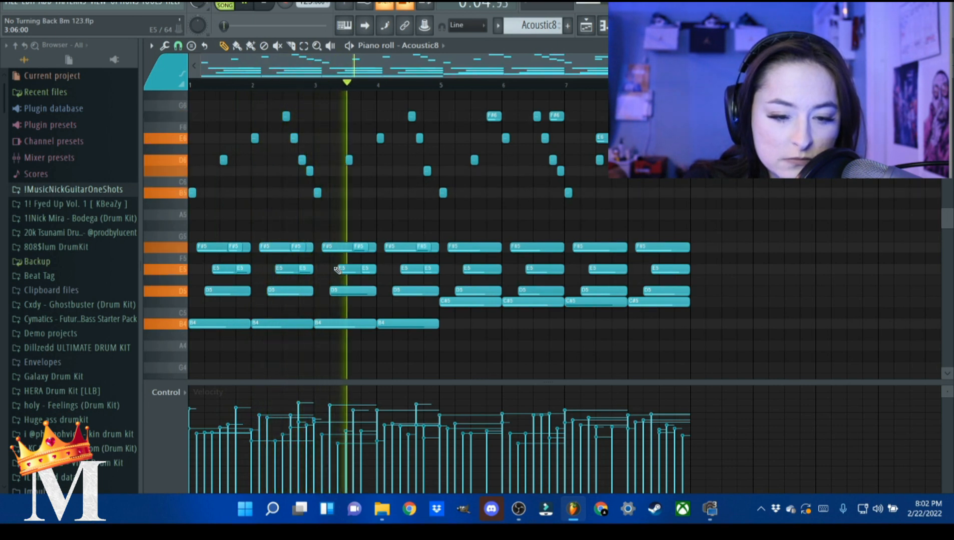
pyautogui.press('space')
pyautogui.moveTo(710, 206); pyautogui.dragTo(189, 142)
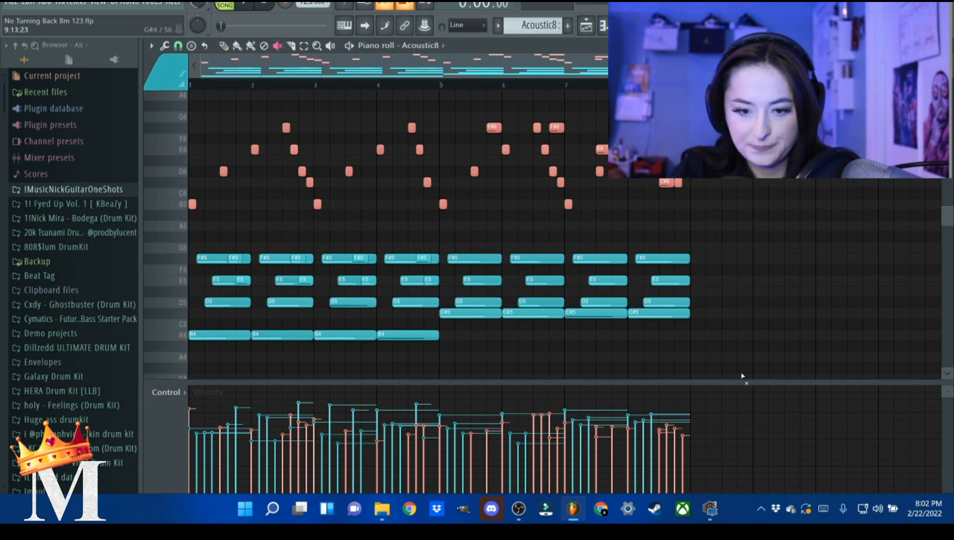
pyautogui.moveTo(718, 371); pyautogui.dragTo(25, 260)
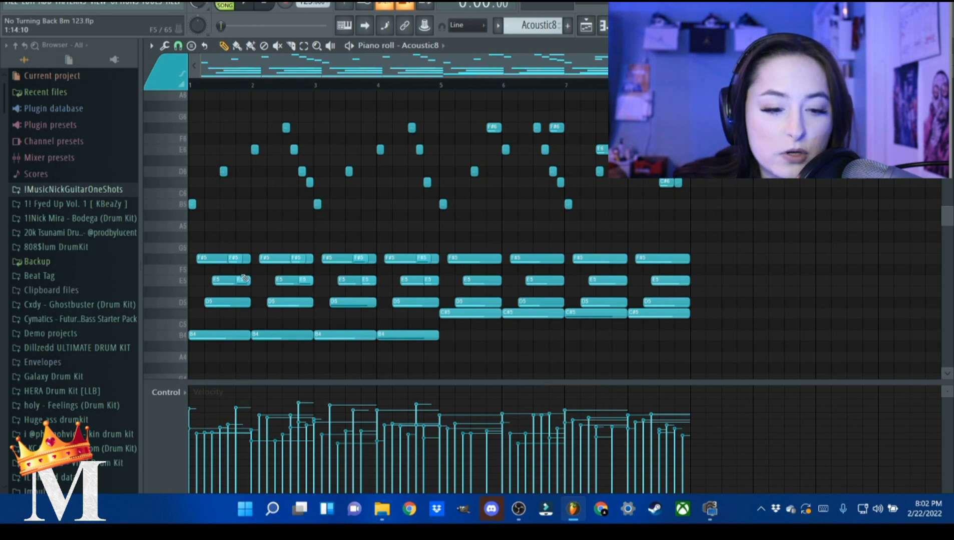
# Step: Delete the upper melody notes of Acoustic8 to hear the chords alone, and undo the deletion
pyautogui.moveTo(716, 221); pyautogui.dragTo(80, 100)
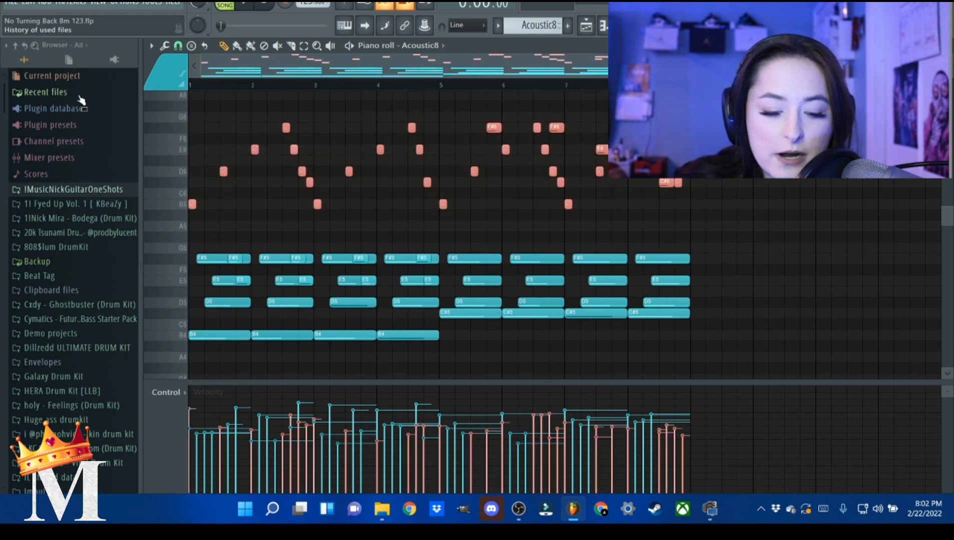
pyautogui.press('Delete')
pyautogui.press('space')
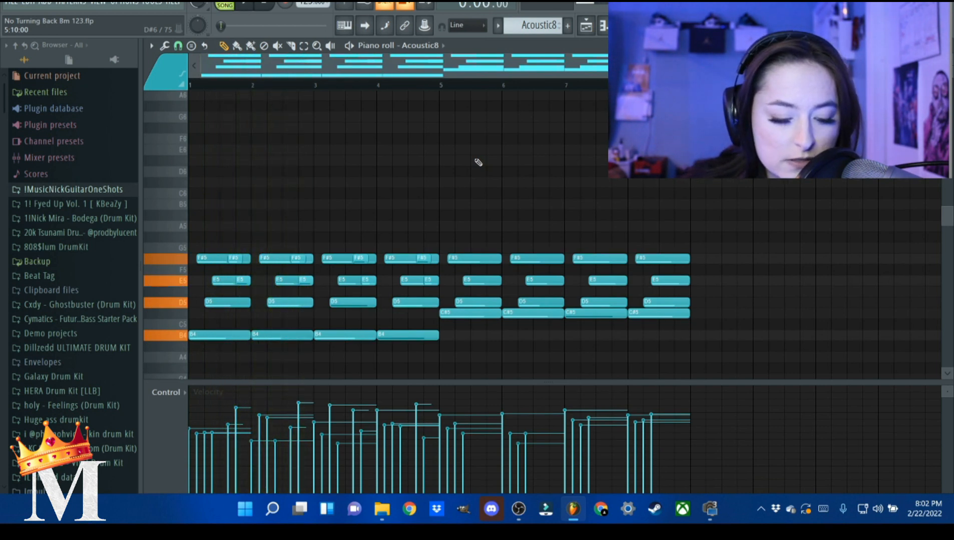
pyautogui.hotkey('ctrl', 'z')
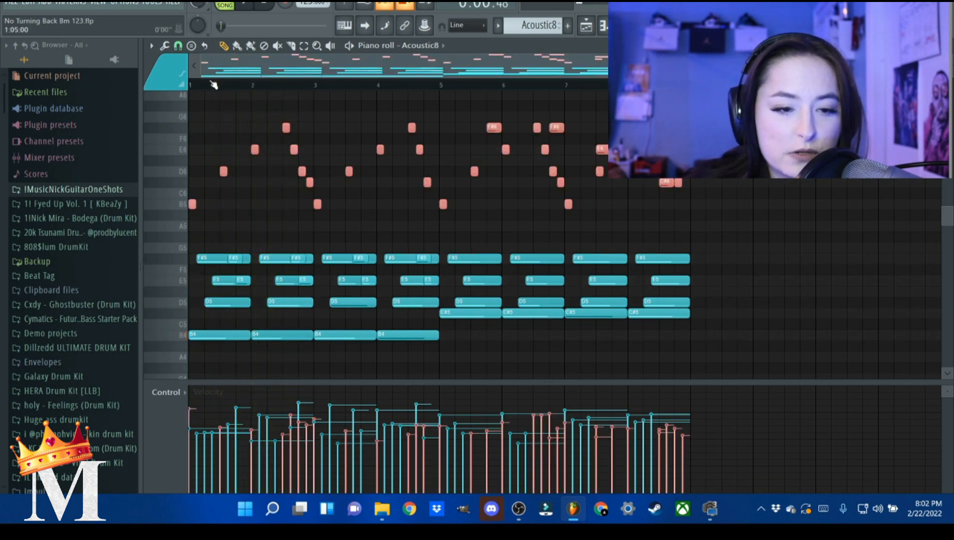
pyautogui.click(660, 371)
pyautogui.rightClick(701, 370)
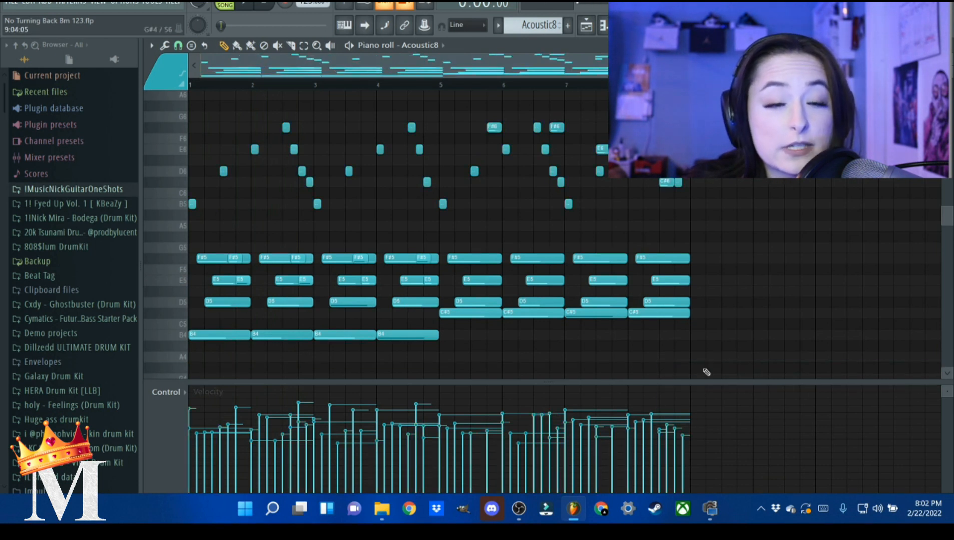
# Step: Play the full Acoustic8 pattern with its lower chord notes selected, and return to the playlist
pyautogui.press('space')
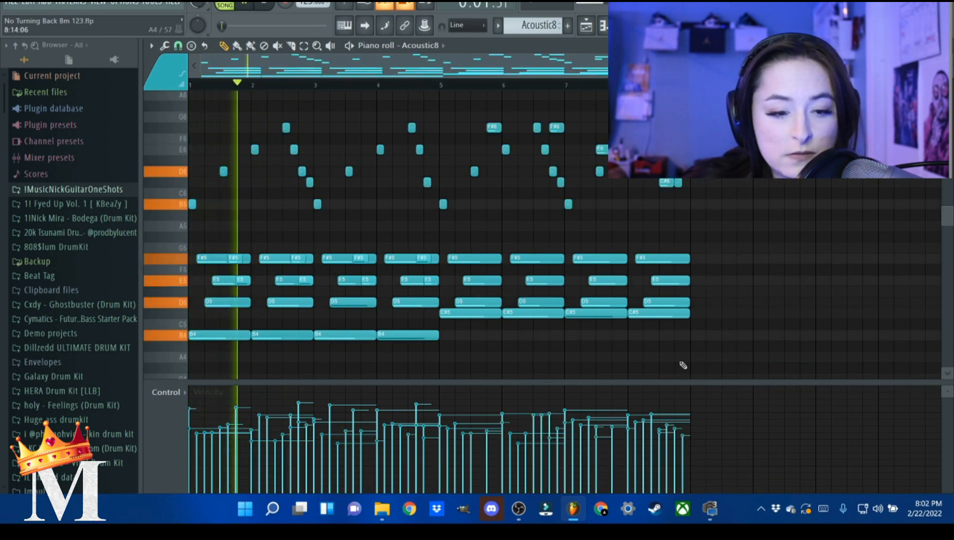
pyautogui.moveTo(685, 369); pyautogui.dragTo(197, 253)
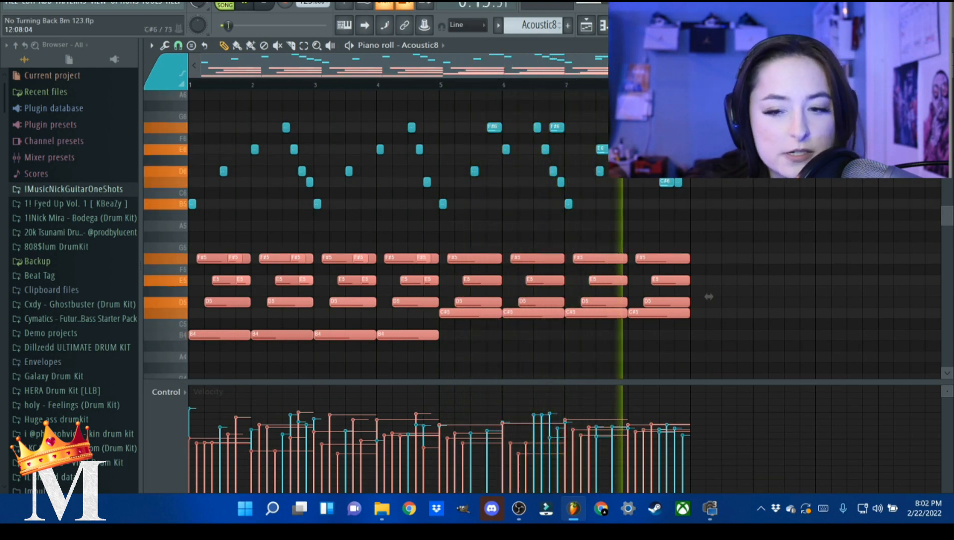
pyautogui.press('F5')
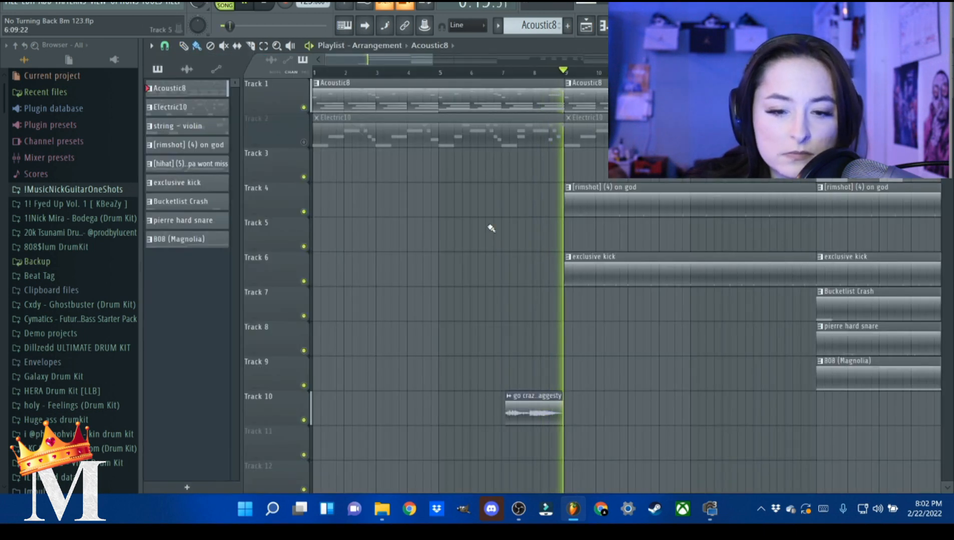
# Step: Unmute Track 2 and examine the Electric10 pattern in the piano roll during playback
pyautogui.click(304, 142)
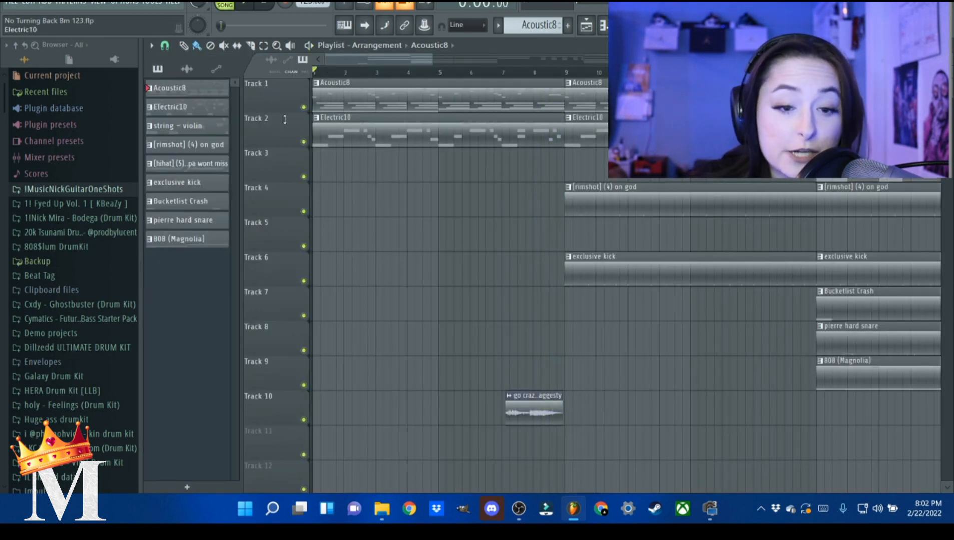
pyautogui.doubleClick(356, 131)
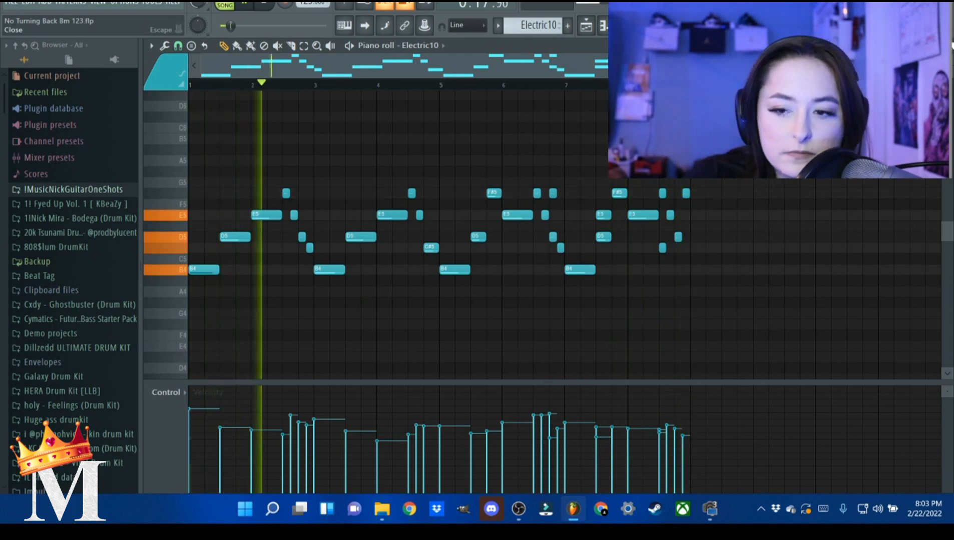
pyautogui.click(945, 45)
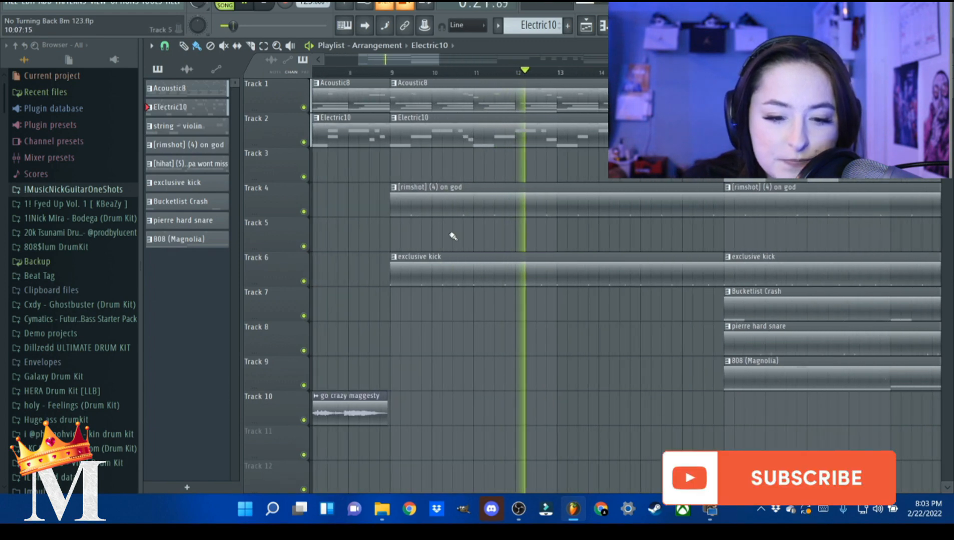
pyautogui.press('space')
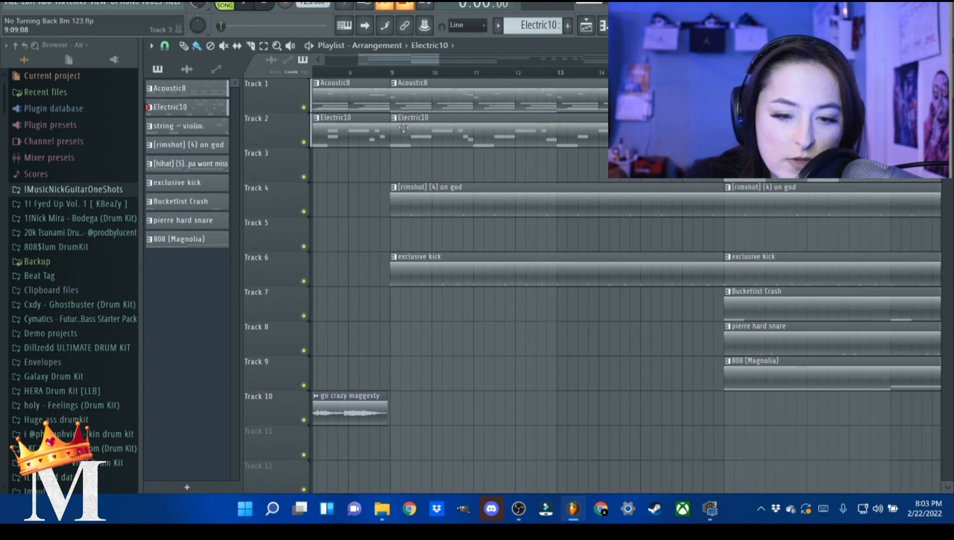
# Step: Examine the [rimshot] (4) on god and exclusive kick patterns in the piano roll during playback
pyautogui.doubleClick(454, 192)
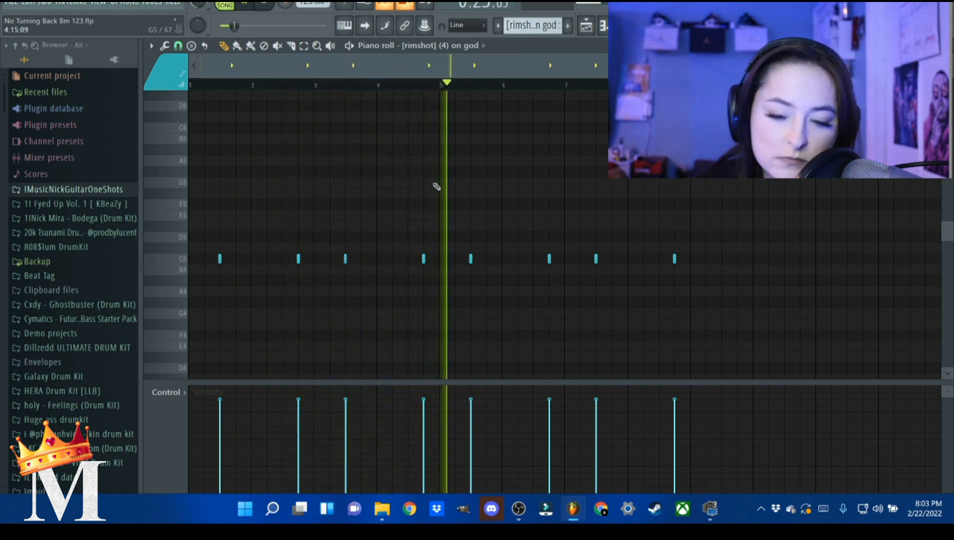
pyautogui.press('F5')
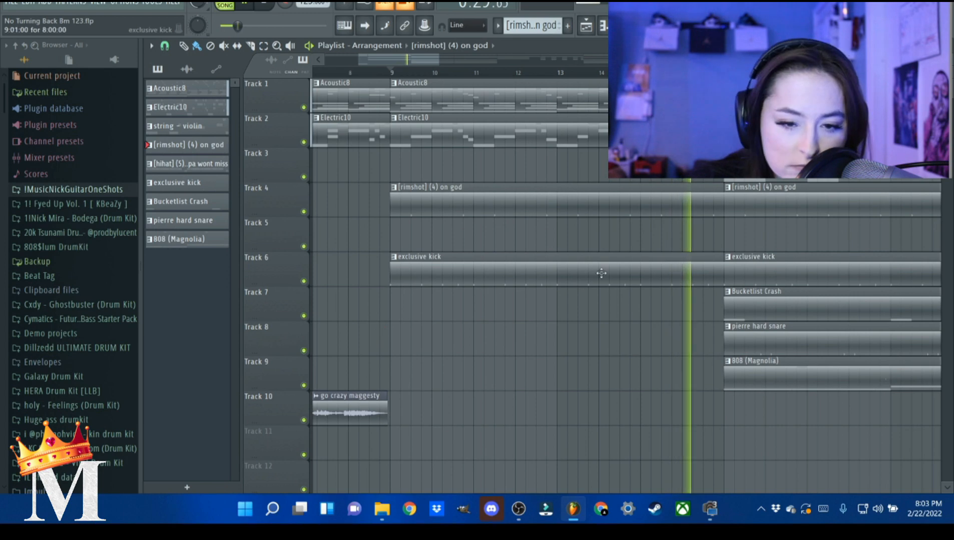
pyautogui.doubleClick(435, 260)
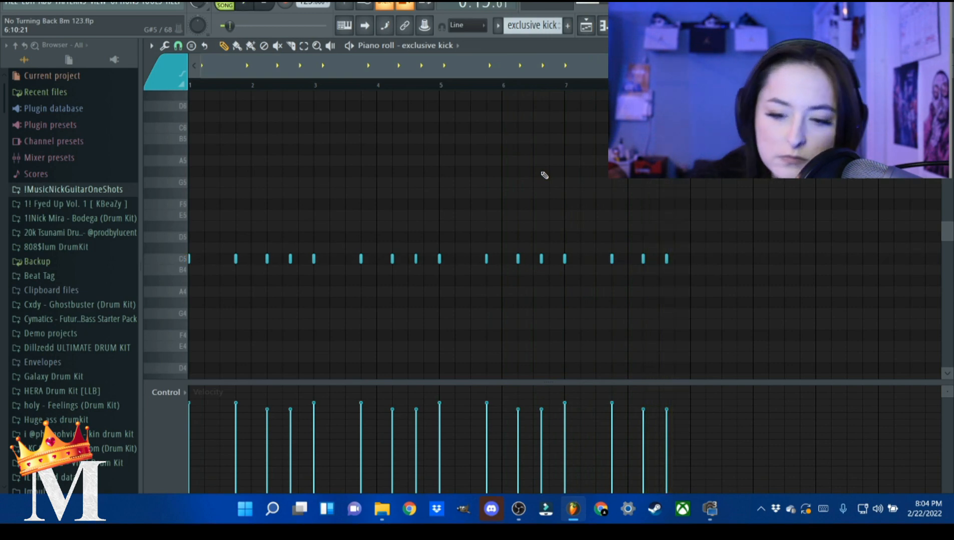
pyautogui.click(948, 44)
# Step: Select the two string - violin clips on Track 3 that start at bars 17 and 25
pyautogui.scroll(-4, 514, 214)
pyautogui.scroll(2, 597, 238)
pyautogui.scroll(-4, 533, 213)
pyautogui.scroll(5, 532, 213)
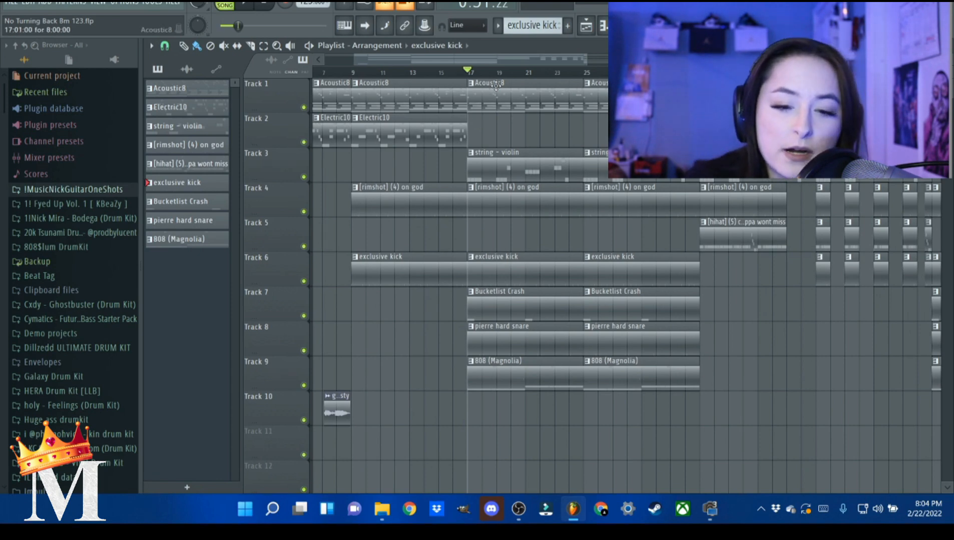
pyautogui.scroll(4, 510, 168)
pyautogui.moveTo(389, 149); pyautogui.dragTo(871, 185)
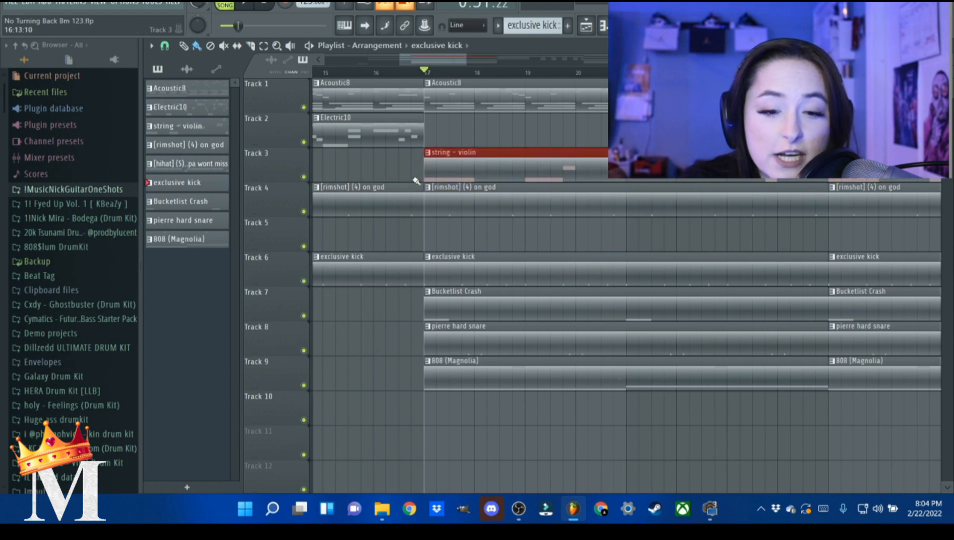
pyautogui.keyDown('alt'); pyautogui.scroll(2, 464, 174); pyautogui.keyUp('alt')
# Step: Show all channels in the channel rack and look through the subfolders of the VGN x Holy - Rival kit in the browser
pyautogui.press('F6')
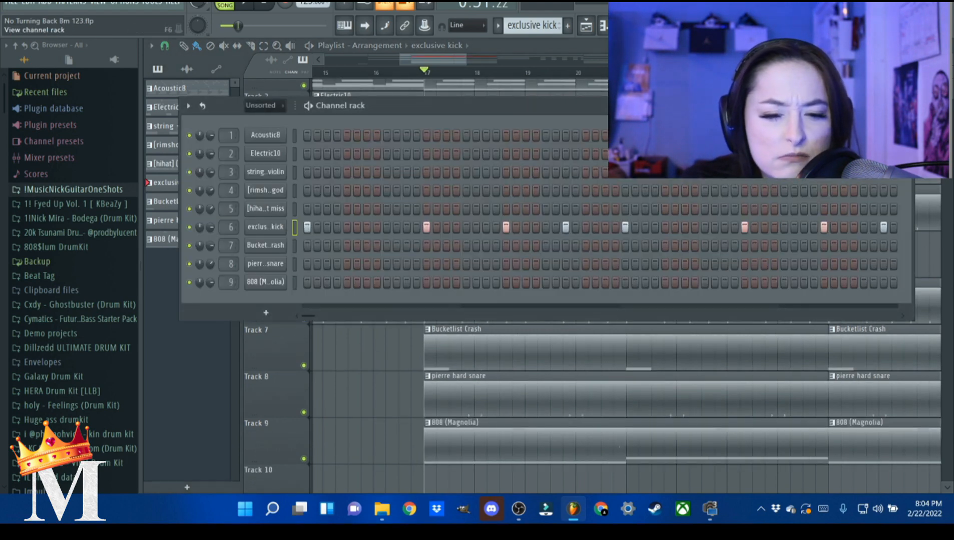
pyautogui.click(262, 118)
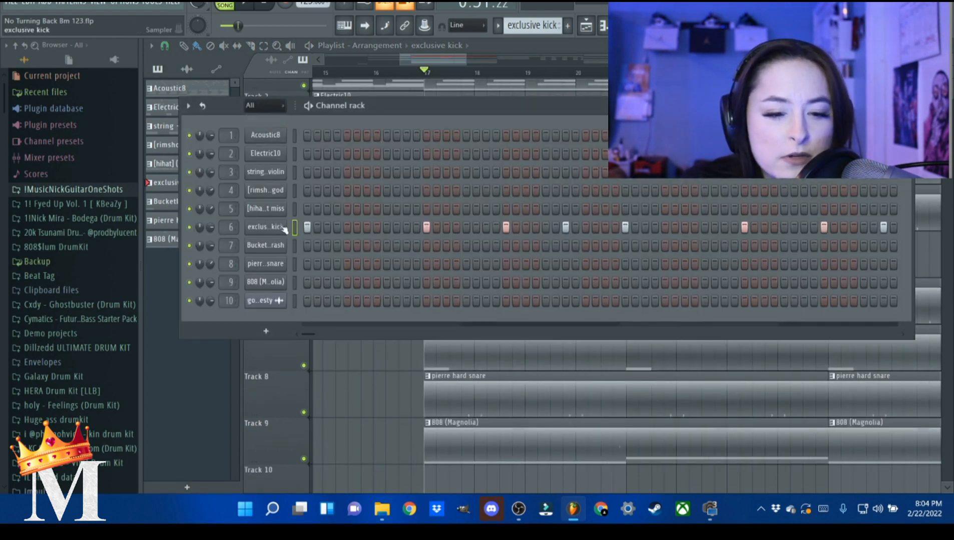
pyautogui.scroll(-8, 56, 471)
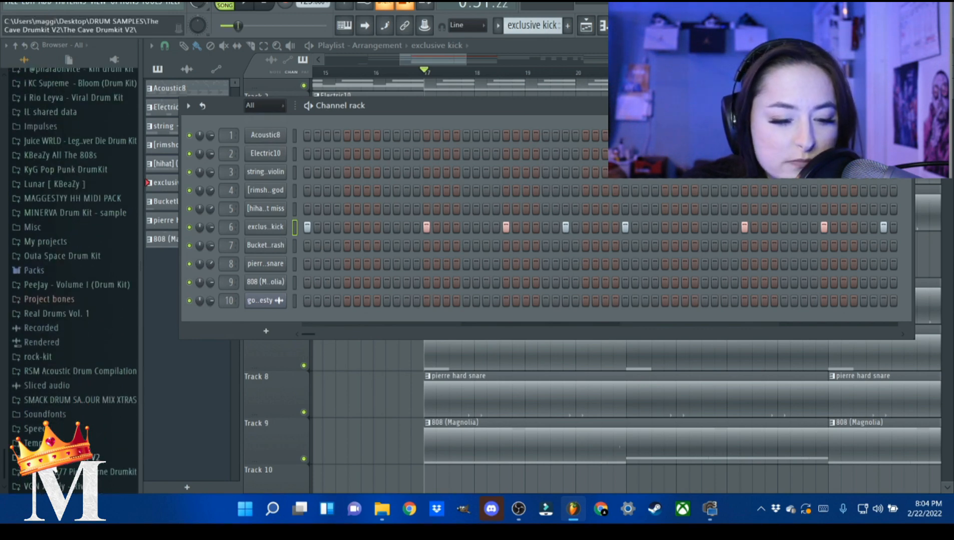
pyautogui.click(35, 487)
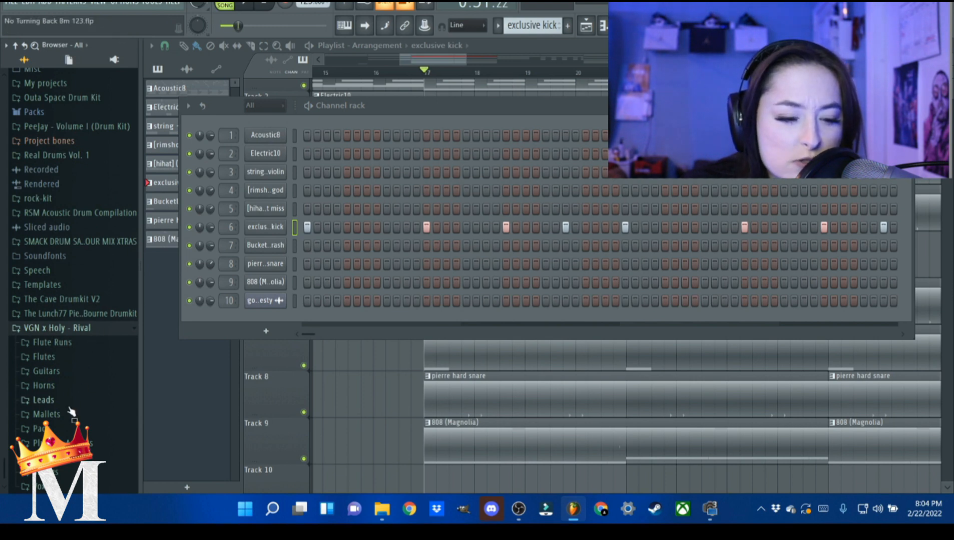
pyautogui.click(77, 329)
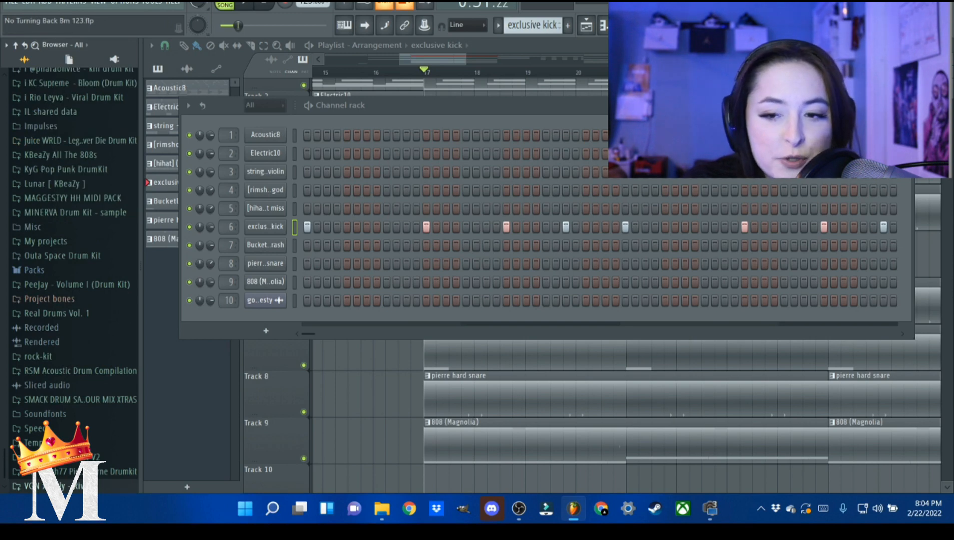
pyautogui.click(905, 106)
# Step: Play the arrangement through to bar 25, following the violin, drum and 808 section that starts at bar 17
pyautogui.scroll(-2, 461, 213)
pyautogui.scroll(-2, 415, 72)
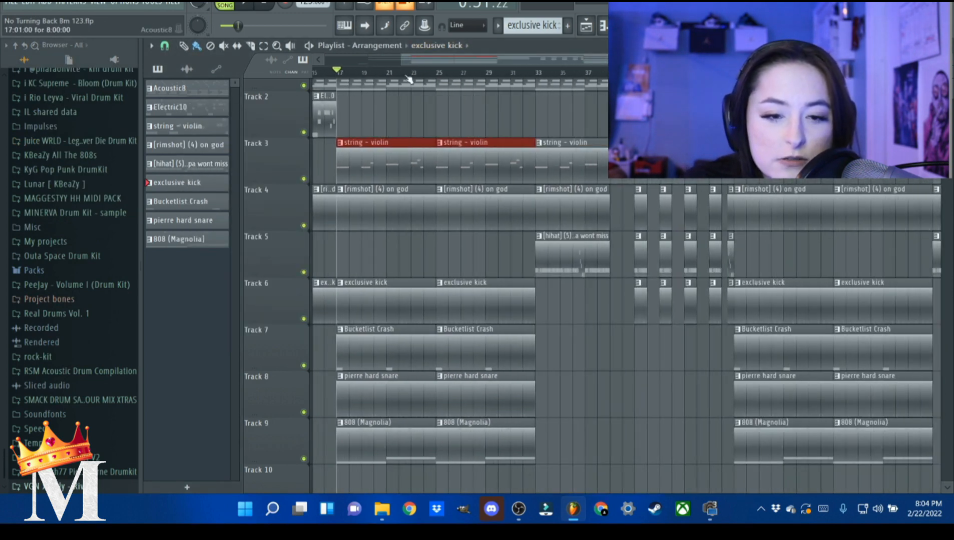
pyautogui.moveTo(449, 62); pyautogui.dragTo(409, 77)
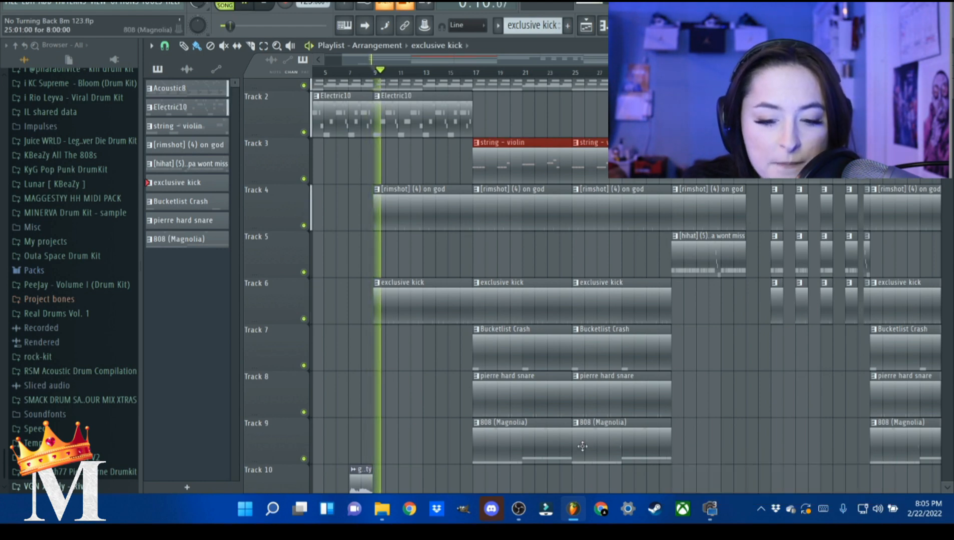
pyautogui.scroll(3, 551, 398)
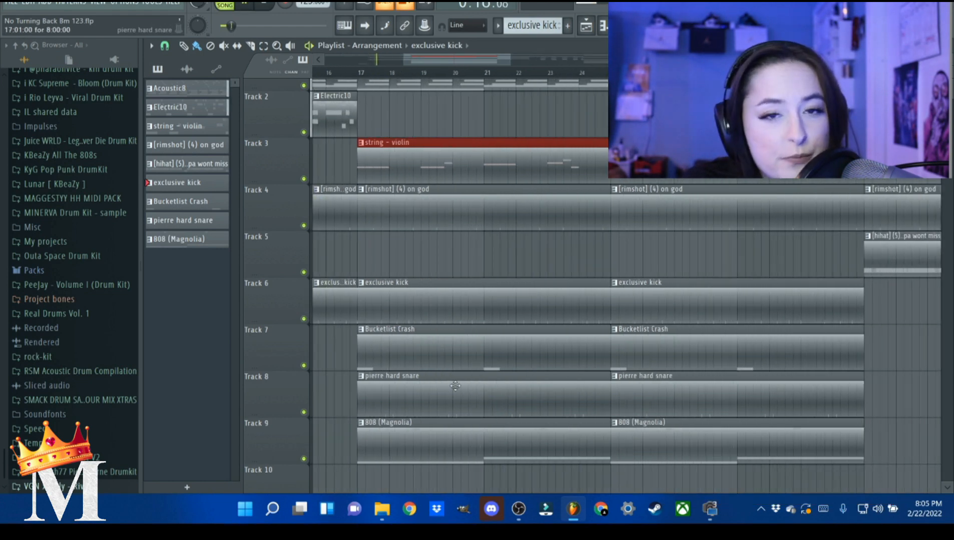
pyautogui.scroll(-3, 457, 400)
pyautogui.scroll(2, 603, 304)
pyautogui.scroll(1, 603, 305)
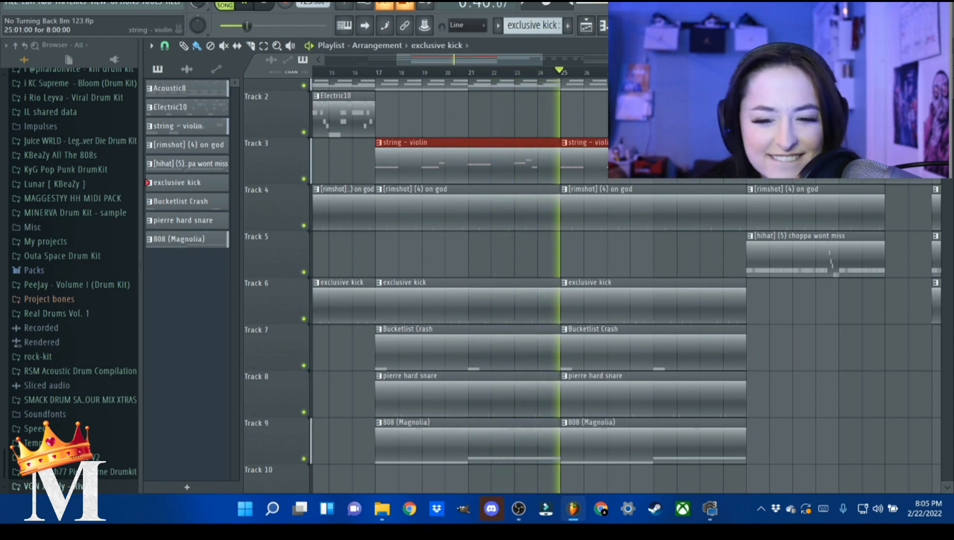
pyautogui.press('space')
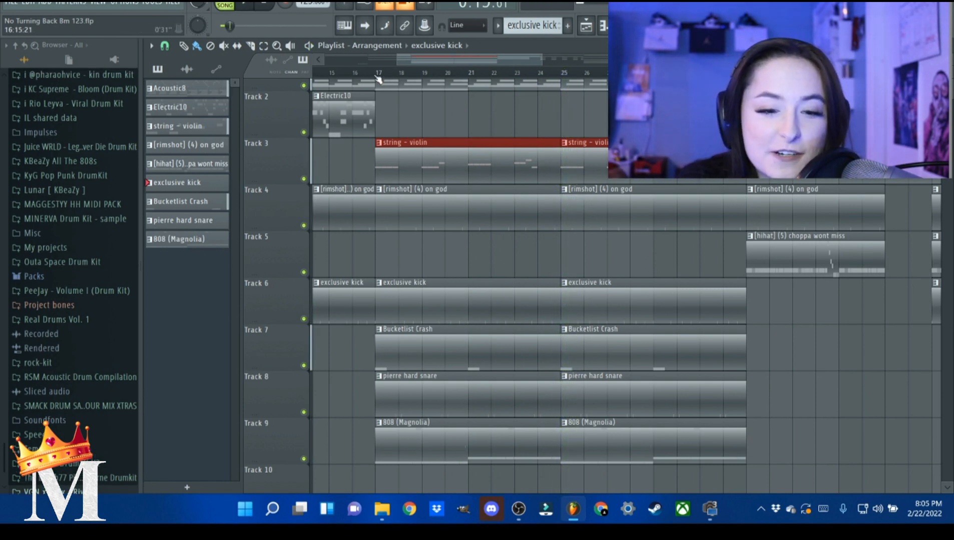
# Step: Set a playlist time selection from bar 17 to bar 25 and open the string - violin pattern in the piano roll
pyautogui.moveTo(380, 75); pyautogui.dragTo(561, 75)
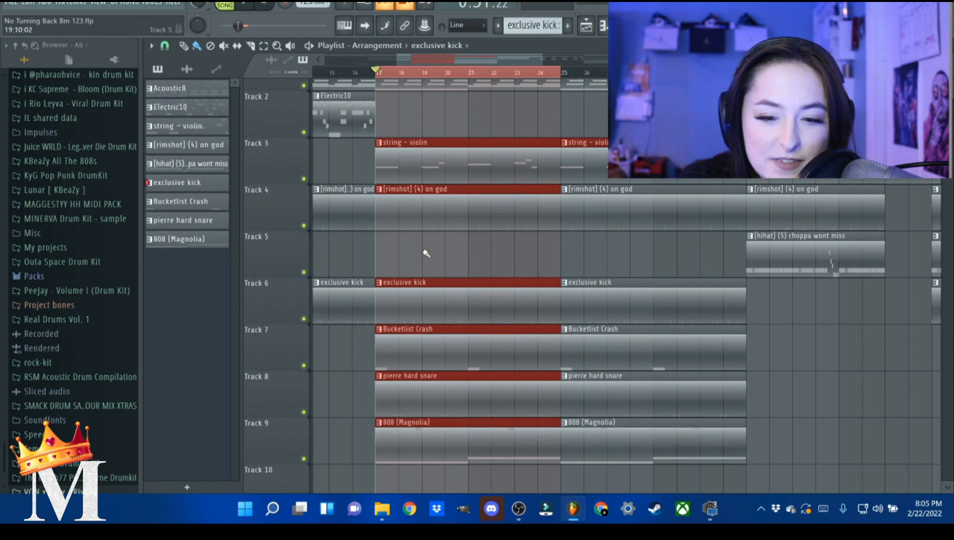
pyautogui.scroll(4, 372, 240)
pyautogui.scroll(3, 417, 258)
pyautogui.scroll(1, 414, 250)
pyautogui.click(428, 150)
pyautogui.rightClick(438, 153)
pyautogui.doubleClick(438, 198)
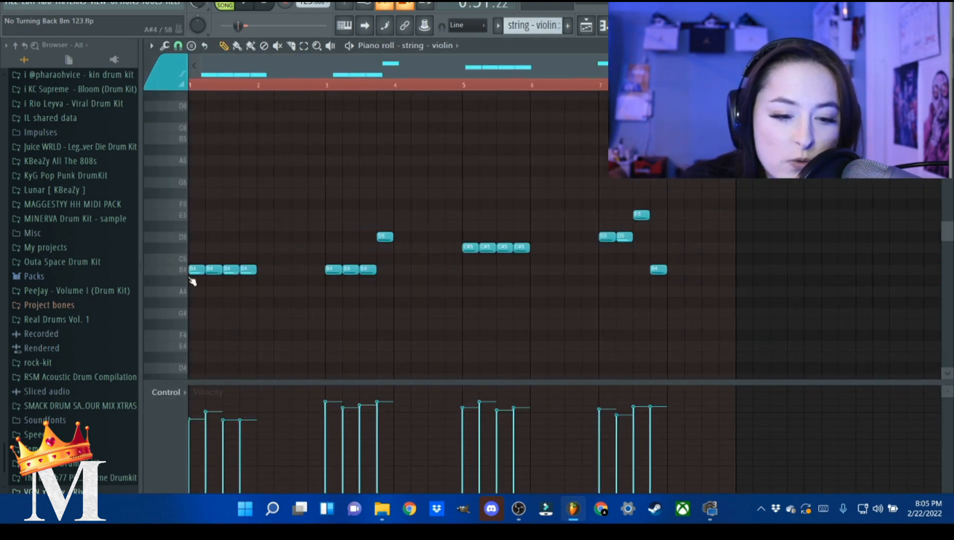
# Step: Close the piano roll and check the string - violin channel's sampler settings from the channel rack
pyautogui.press('Escape')
pyautogui.click(606, 25)
pyautogui.click(606, 26)
pyautogui.click(625, 25)
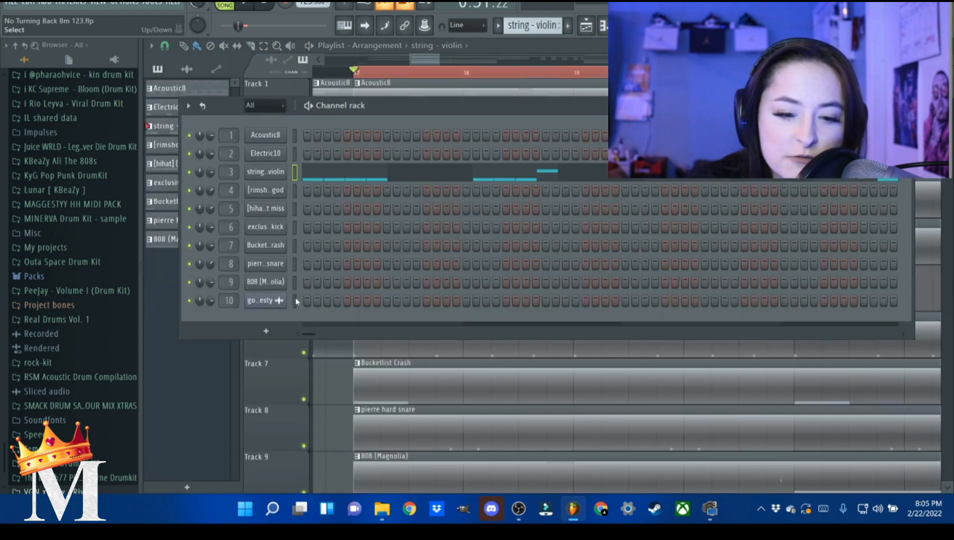
pyautogui.click(268, 171)
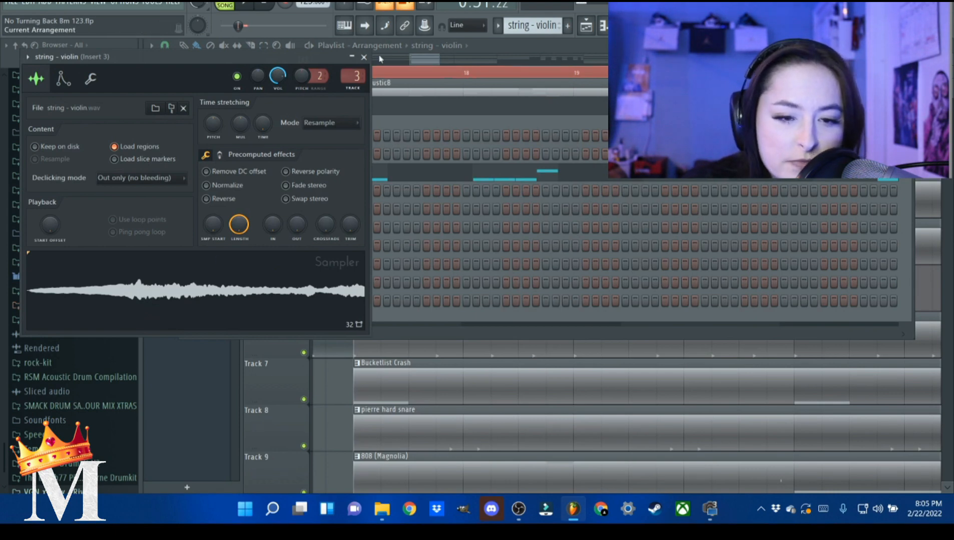
pyautogui.click(363, 57)
# Step: Reopen the string - violin pattern in the piano roll, select all its notes and follow them during playback
pyautogui.click(338, 181)
pyautogui.moveTo(708, 295); pyautogui.dragTo(159, 255)
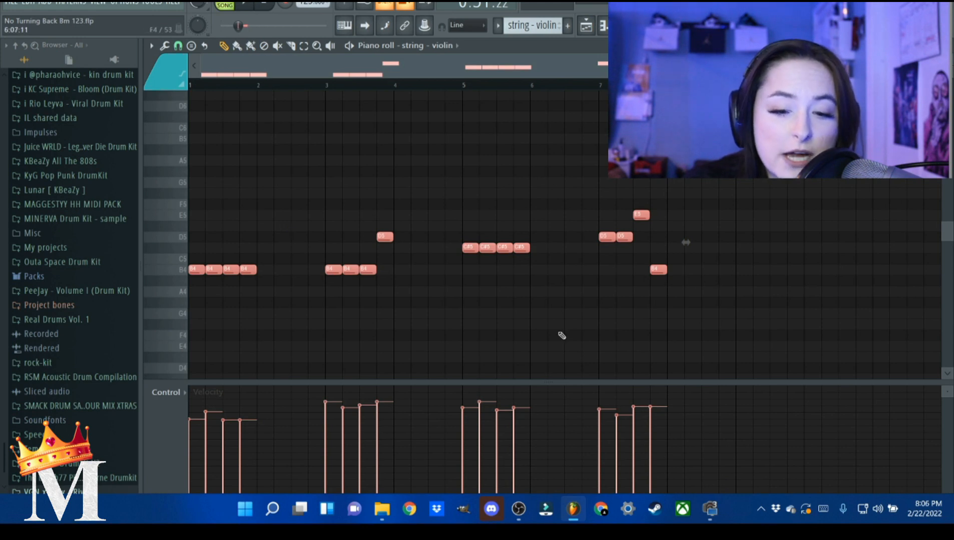
pyautogui.moveTo(681, 296); pyautogui.dragTo(90, 226)
pyautogui.moveTo(689, 319); pyautogui.dragTo(192, 268)
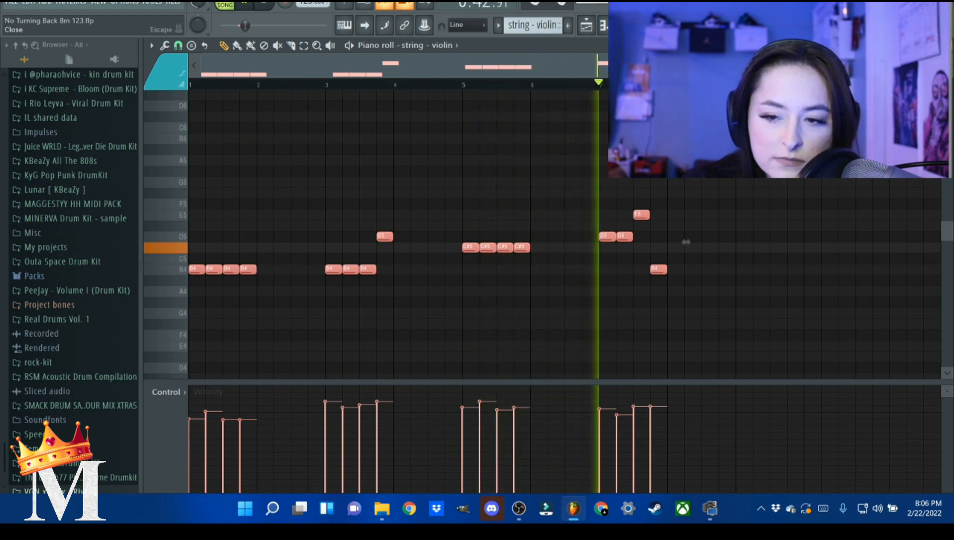
pyautogui.press('Escape')
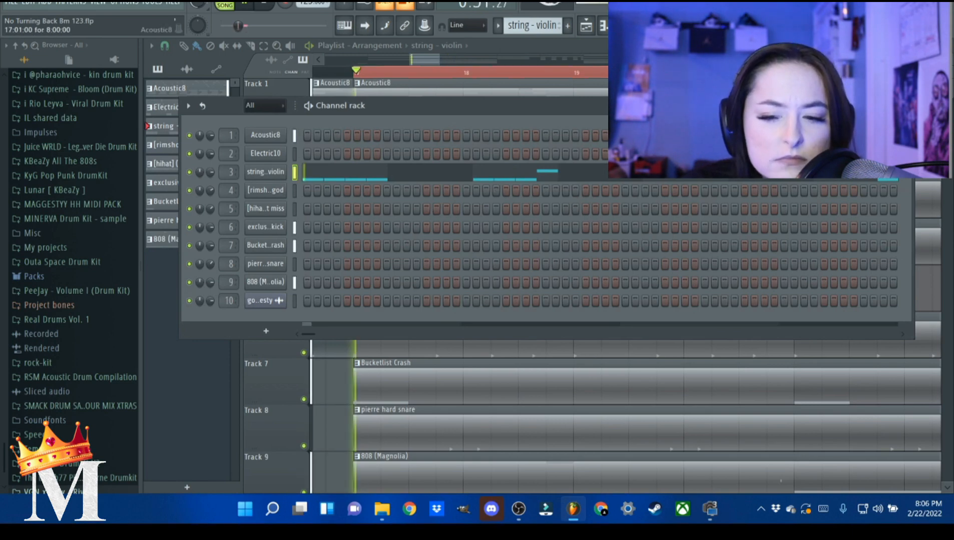
# Step: Close the channel rack and look over the violin, drum and 808 clips that start at bar 17 in the playlist
pyautogui.click(906, 106)
pyautogui.scroll(-6, 369, 290)
pyautogui.scroll(-1, 294, 290)
pyautogui.scroll(-2, 294, 290)
pyautogui.scroll(4, 274, 257)
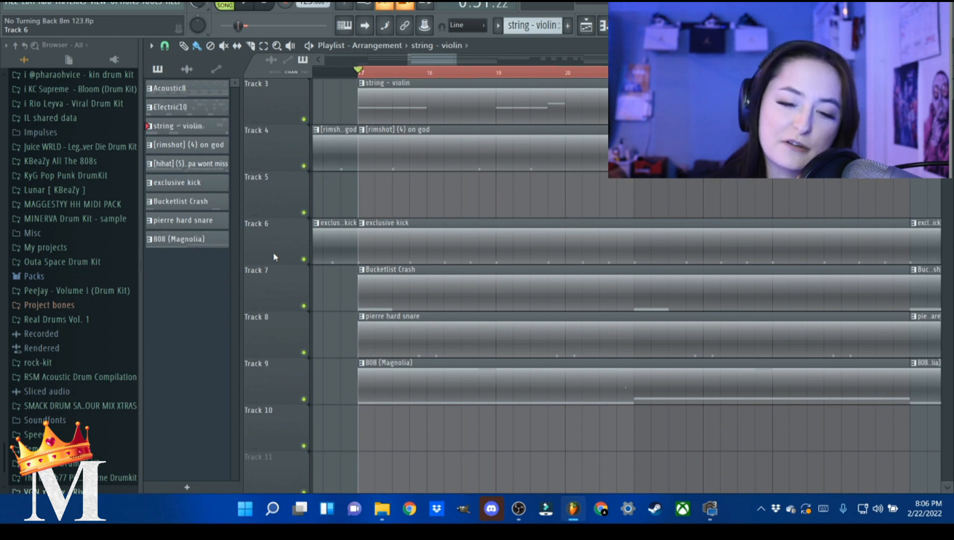
pyautogui.scroll(-2, 452, 141)
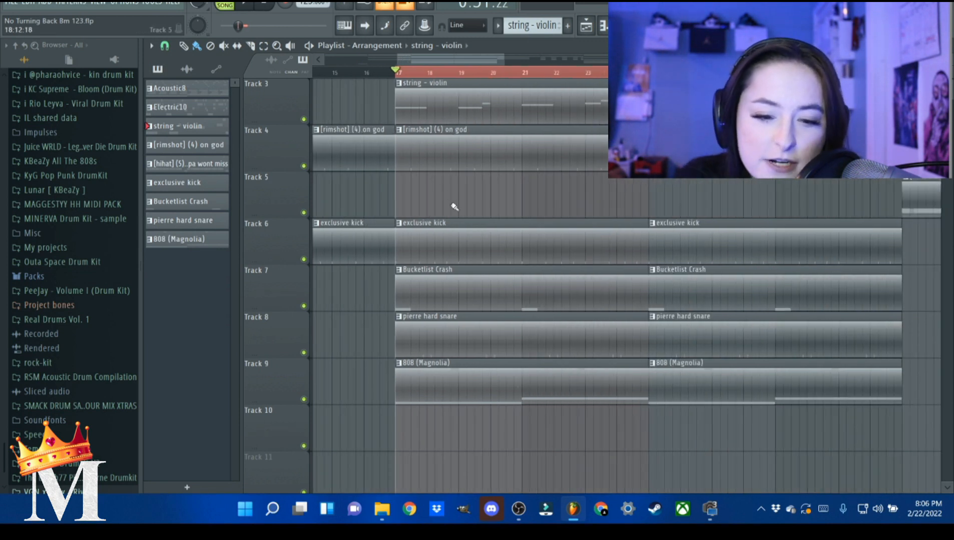
pyautogui.moveTo(476, 217); pyautogui.dragTo(442, 170)
pyautogui.keyDown('ctrl'); pyautogui.click(443, 175); pyautogui.keyUp('ctrl')
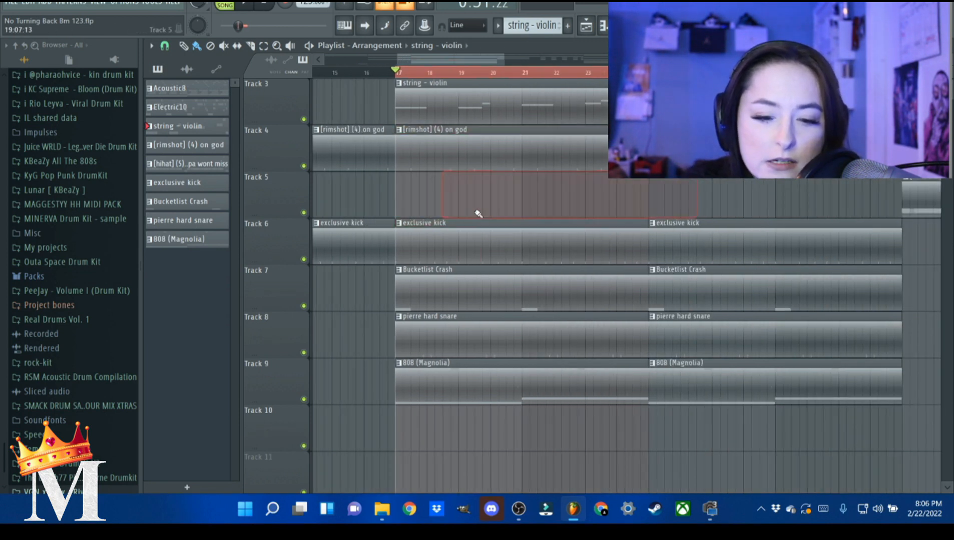
# Step: Open the Bucketlist Crash clip on Track 7 in the piano roll, start playback and return to the playlist
pyautogui.doubleClick(437, 283)
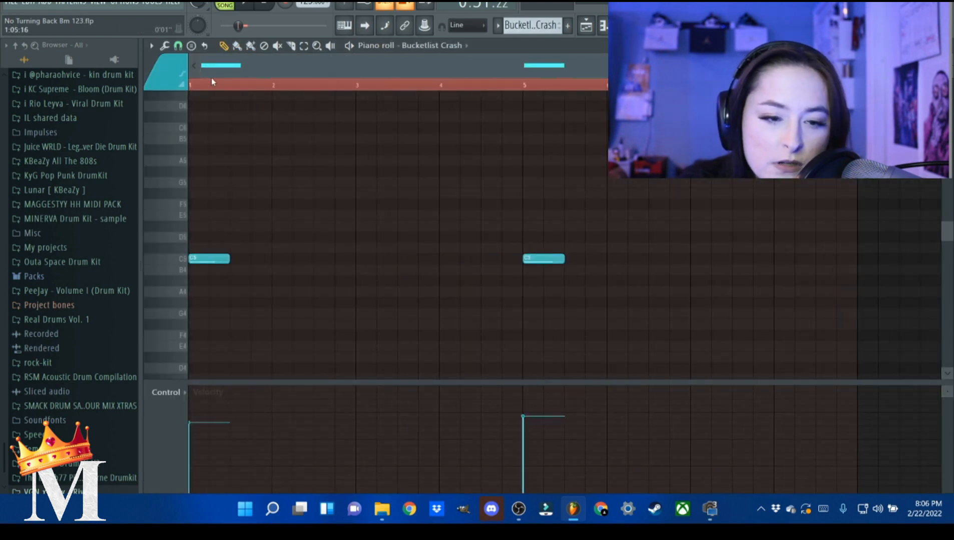
pyautogui.press('space')
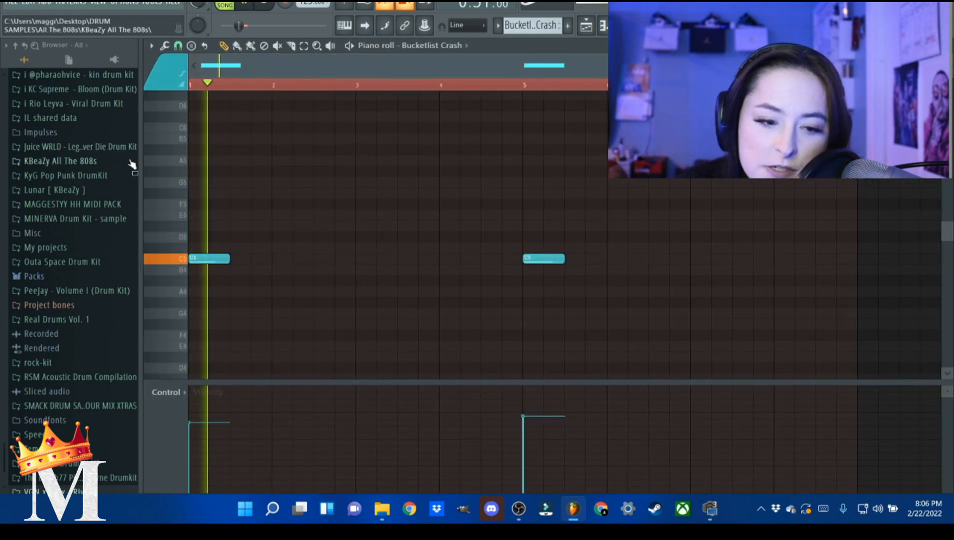
pyautogui.click(946, 46)
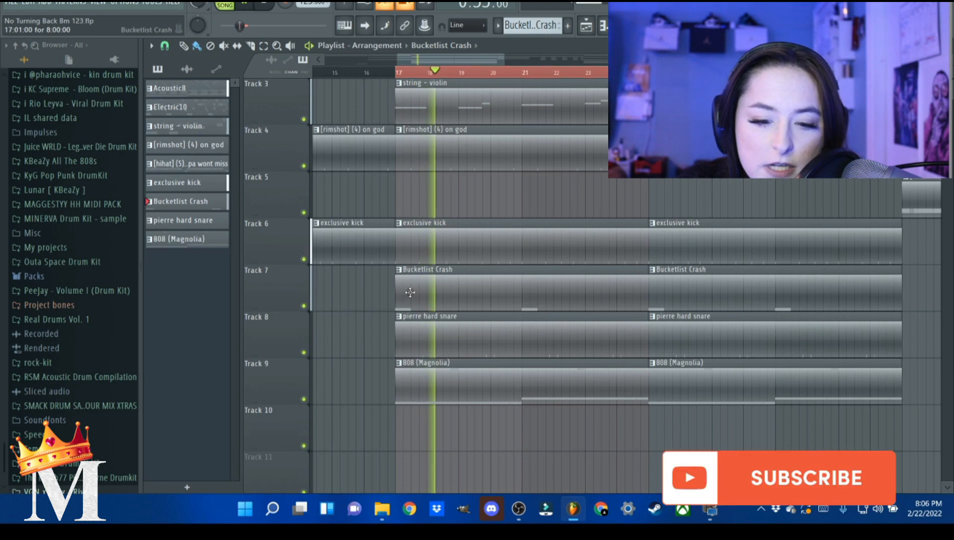
# Step: Open the pierre hard snare clip on Track 8, follow its hits during playback, close the piano roll and stop
pyautogui.doubleClick(454, 332)
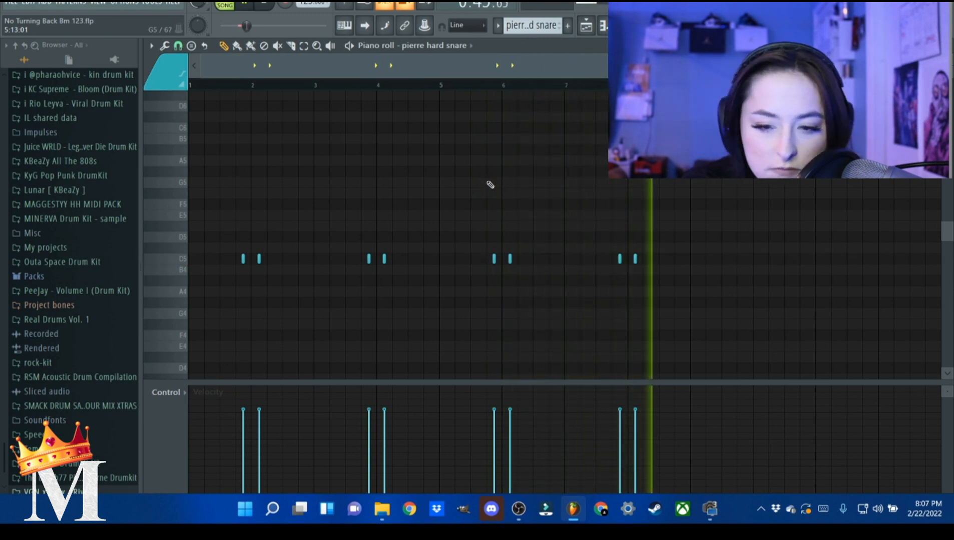
pyautogui.click(951, 47)
pyautogui.press('space')
# Step: Examine how the rimshot, hihat, kick, crash, snare and 808 clips are laid out across the arrangement from bar 17 onwards
pyautogui.scroll(-3, 518, 260)
pyautogui.scroll(2, 485, 259)
pyautogui.scroll(-4, 483, 261)
pyautogui.scroll(-3, 482, 261)
pyautogui.scroll(4, 492, 264)
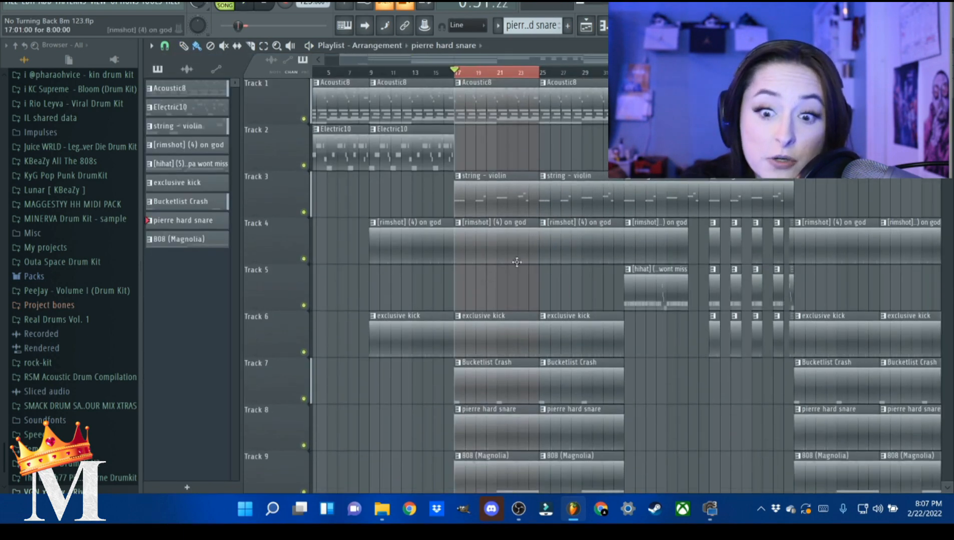
pyautogui.scroll(-3, 471, 294)
pyautogui.scroll(5, 496, 353)
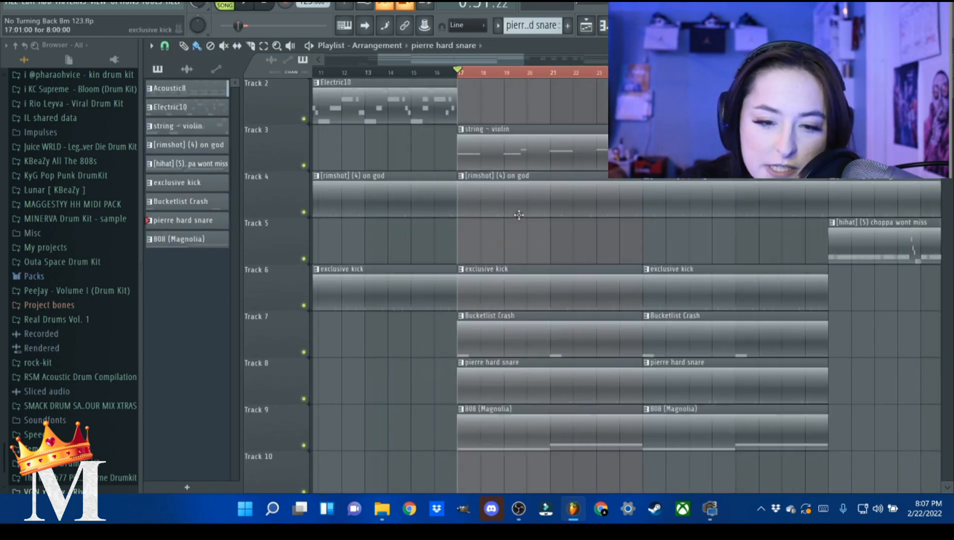
pyautogui.scroll(3, 560, 250)
pyautogui.scroll(-4, 580, 300)
pyautogui.click(521, 333)
pyautogui.rightClick(564, 342)
pyautogui.scroll(4, 471, 289)
pyautogui.scroll(1, 470, 286)
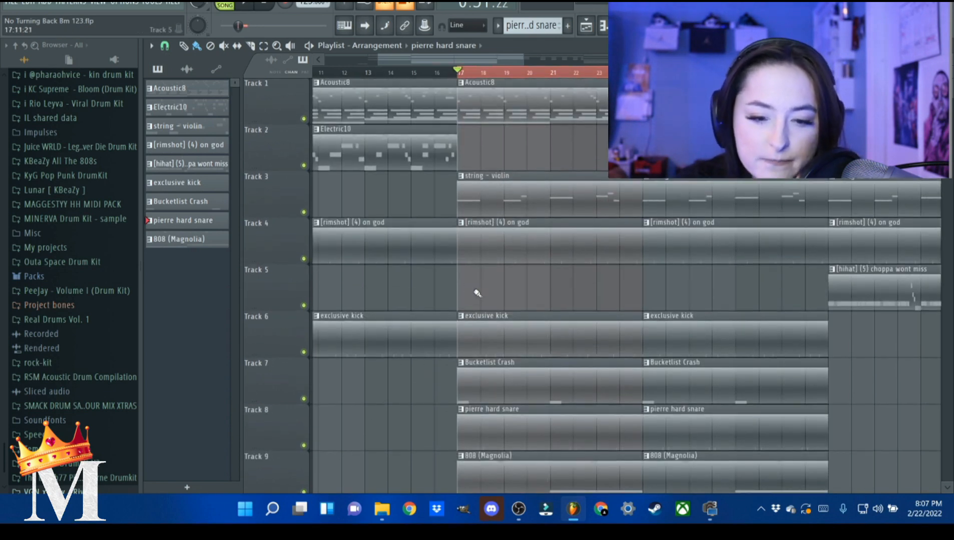
pyautogui.scroll(-3, 490, 303)
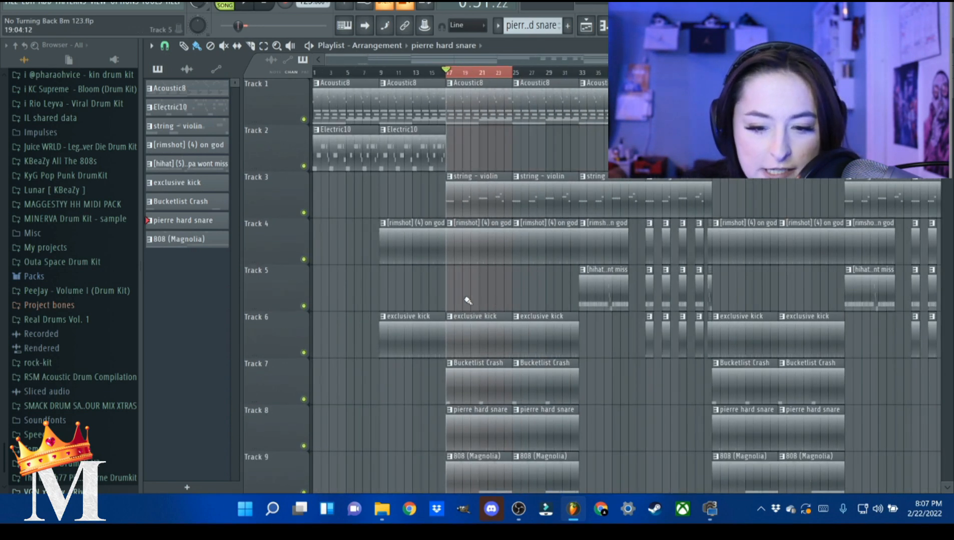
pyautogui.scroll(3, 468, 300)
pyautogui.scroll(-3, 679, 285)
pyautogui.moveTo(688, 287); pyautogui.dragTo(859, 293)
pyautogui.scroll(-2, 676, 287)
pyautogui.scroll(2, 560, 294)
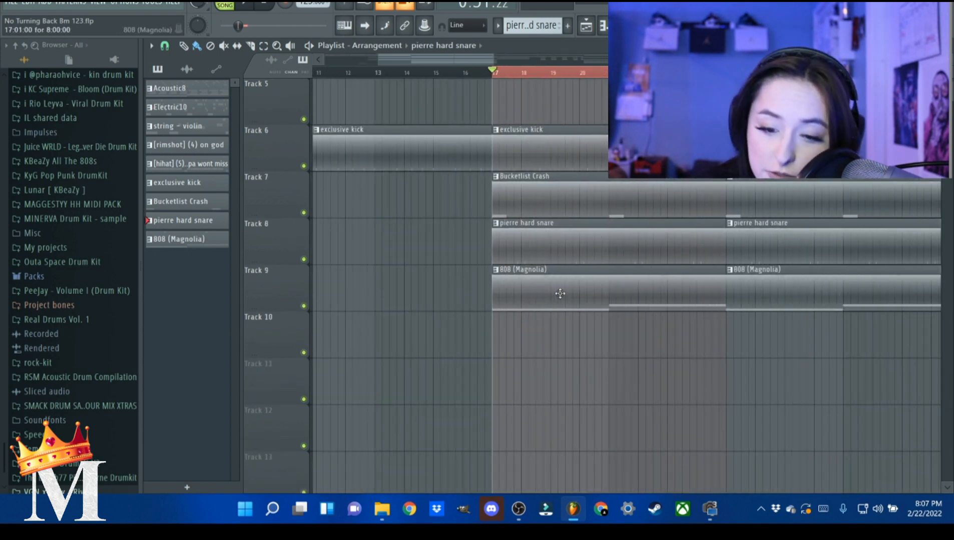
# Step: Open the 808 (Magnolia) clip on Track 9 in the piano roll and view its bass and slide notes
pyautogui.doubleClick(541, 292)
pyautogui.scroll(5, 214, 171)
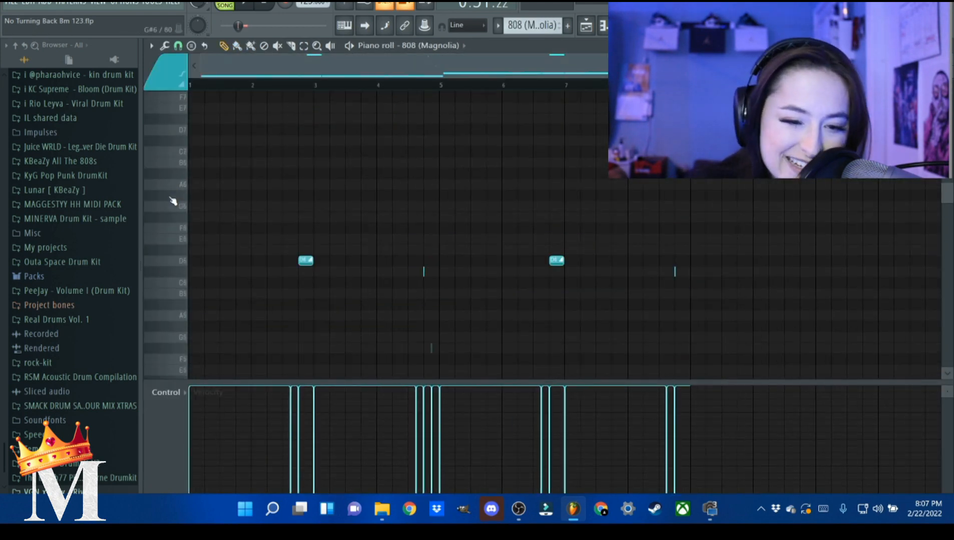
pyautogui.scroll(-3, 213, 171)
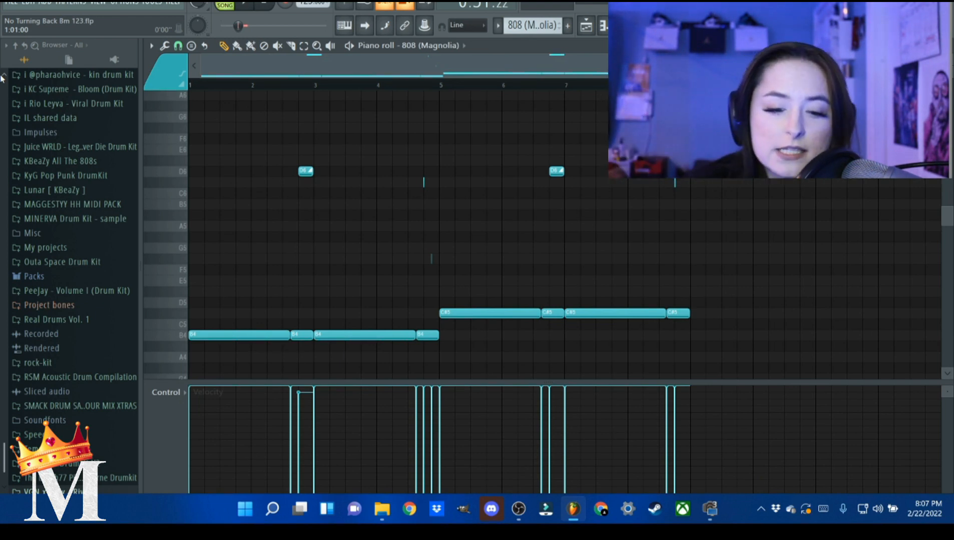
# Step: Select all slide notes above the 808's bass line and inspect them through to bar 8
pyautogui.moveTo(240, 144); pyautogui.dragTo(808, 273)
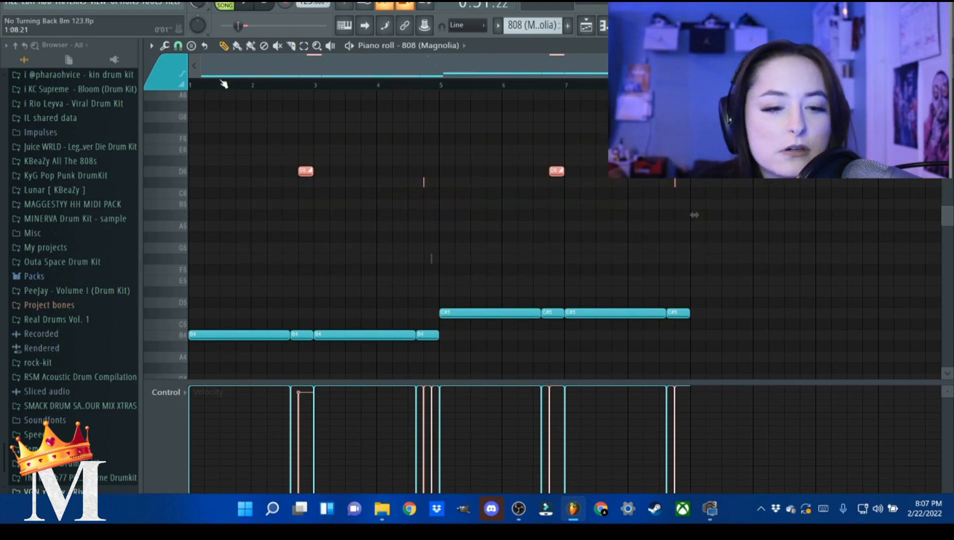
pyautogui.scroll(3, 235, 245)
pyautogui.scroll(-2, 245, 251)
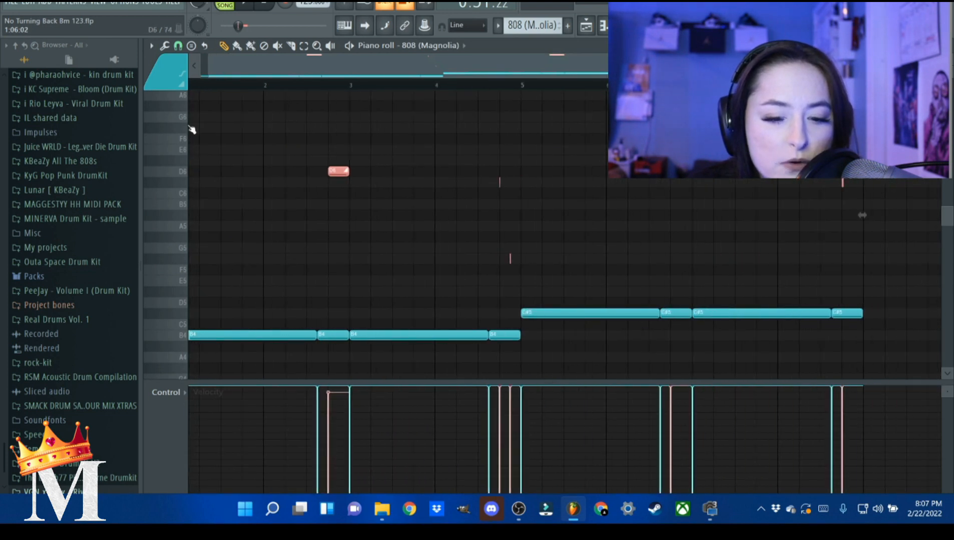
pyautogui.moveTo(232, 70); pyautogui.dragTo(77, 79)
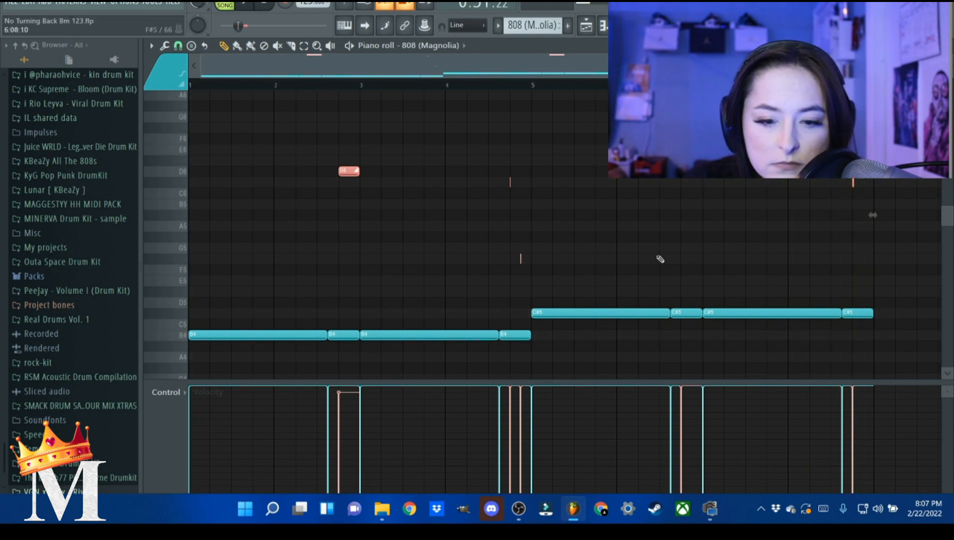
pyautogui.keyDown('ctrl'); pyautogui.scroll(4, 841, 214); pyautogui.keyUp('ctrl')
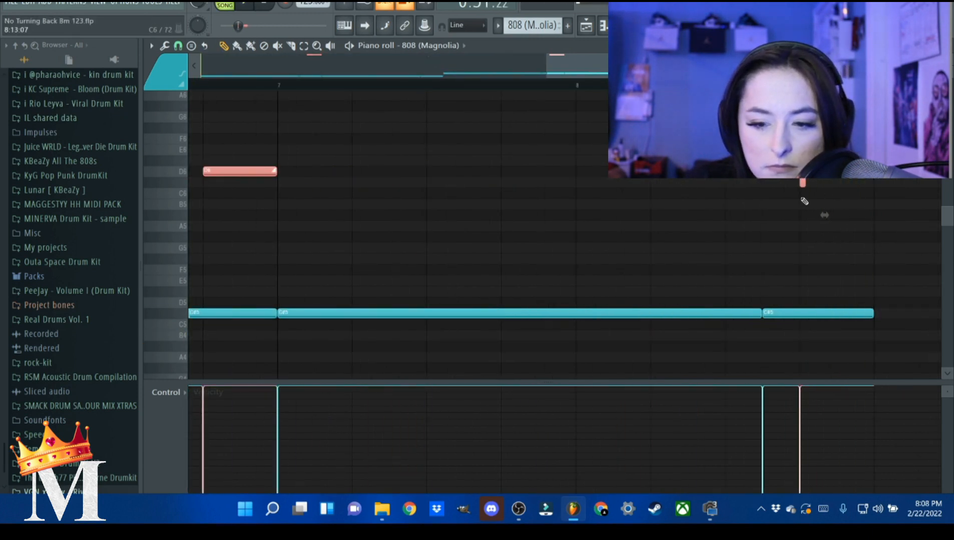
pyautogui.keyDown('ctrl'); pyautogui.scroll(-5, 816, 193); pyautogui.keyUp('ctrl')
# Step: Clear the note selection and examine the D6 slide note against the B4 bass notes before bar 3
pyautogui.click(223, 283)
pyautogui.rightClick(263, 280)
pyautogui.scroll(1, 270, 212)
pyautogui.keyDown('ctrl'); pyautogui.scroll(4, 260, 211); pyautogui.keyUp('ctrl')
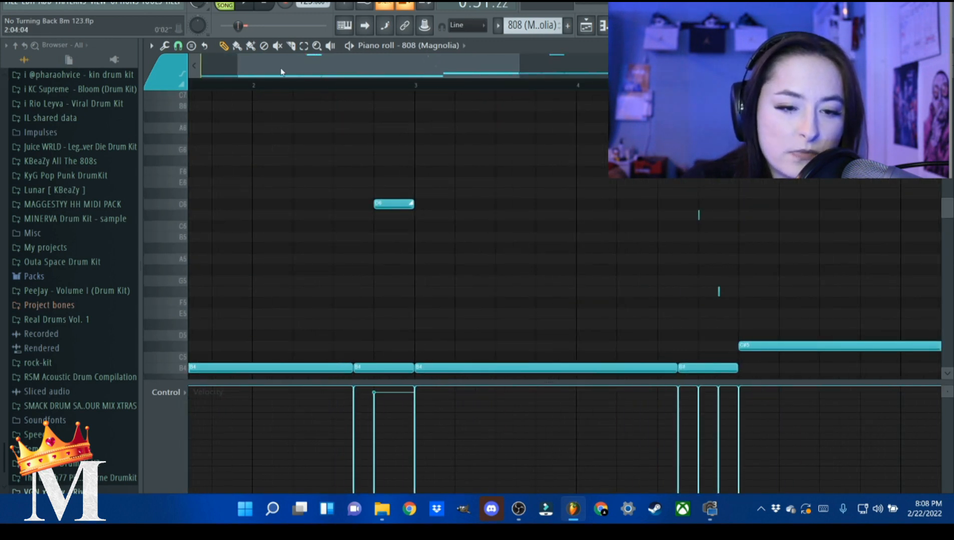
pyautogui.moveTo(282, 74); pyautogui.dragTo(241, 74)
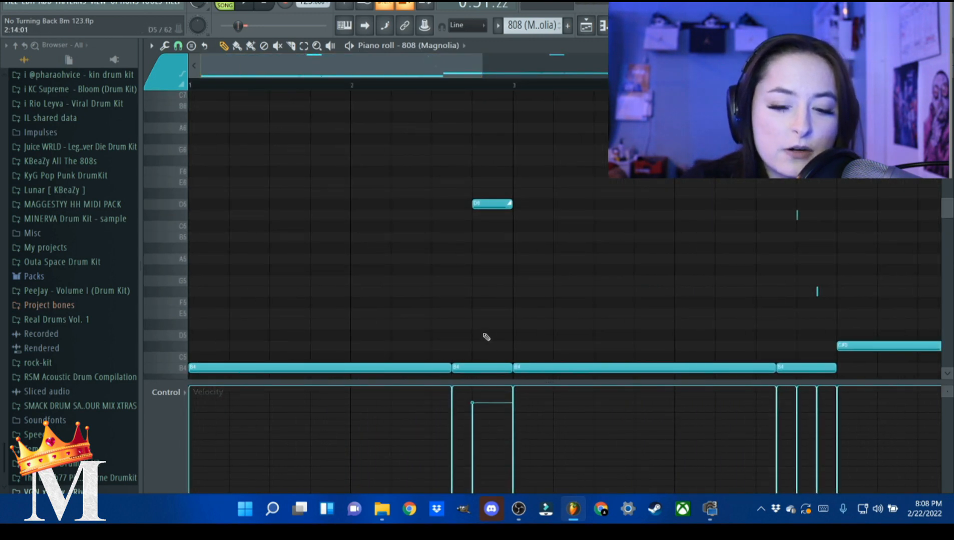
pyautogui.keyDown('ctrl'); pyautogui.scroll(-3, 475, 340); pyautogui.keyUp('ctrl')
pyautogui.scroll(2, 477, 326)
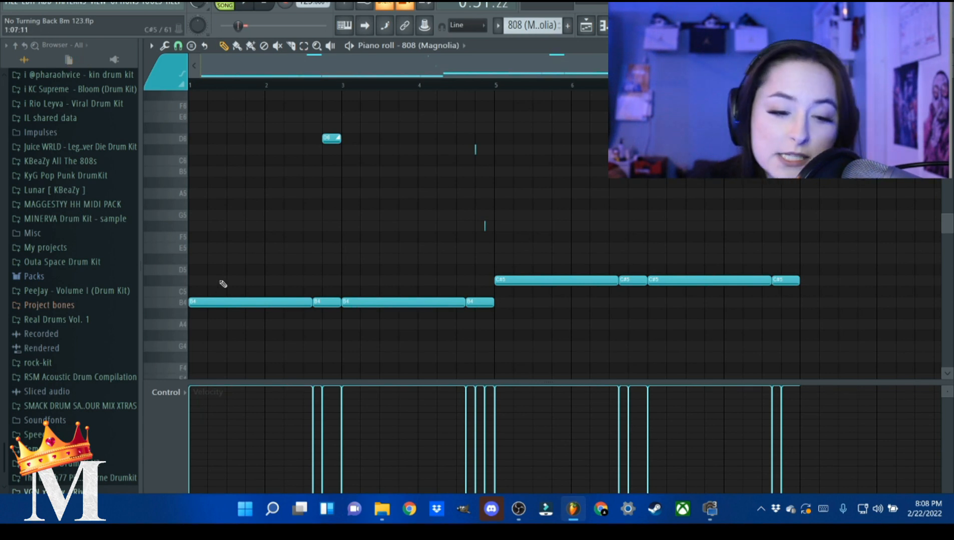
# Step: Select the opening B4 bass notes of the 808 pattern to point them out, and clear the selection
pyautogui.keyDown('ctrl'); pyautogui.scroll(3, 214, 282); pyautogui.keyUp('ctrl')
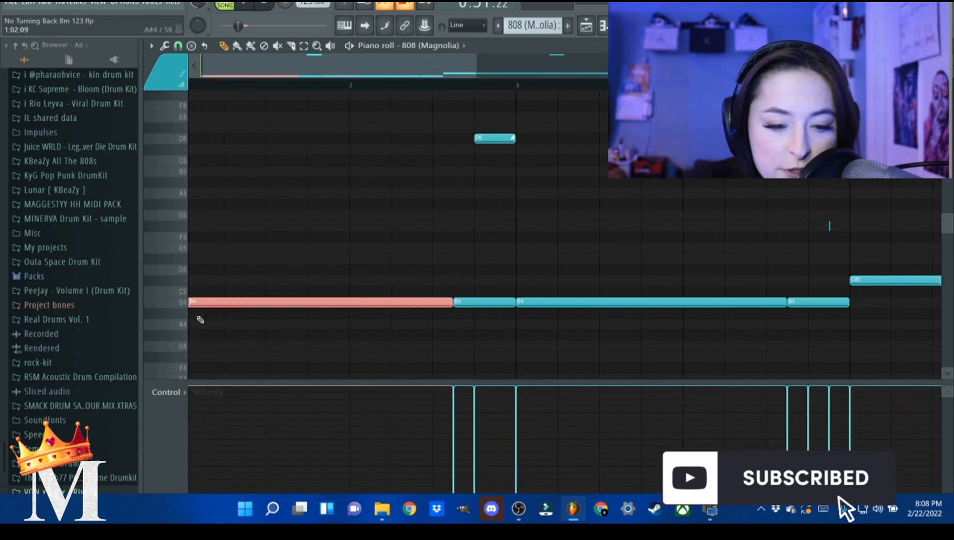
pyautogui.moveTo(427, 351); pyautogui.dragTo(236, 288)
pyautogui.click(251, 261)
pyautogui.rightClick(258, 263)
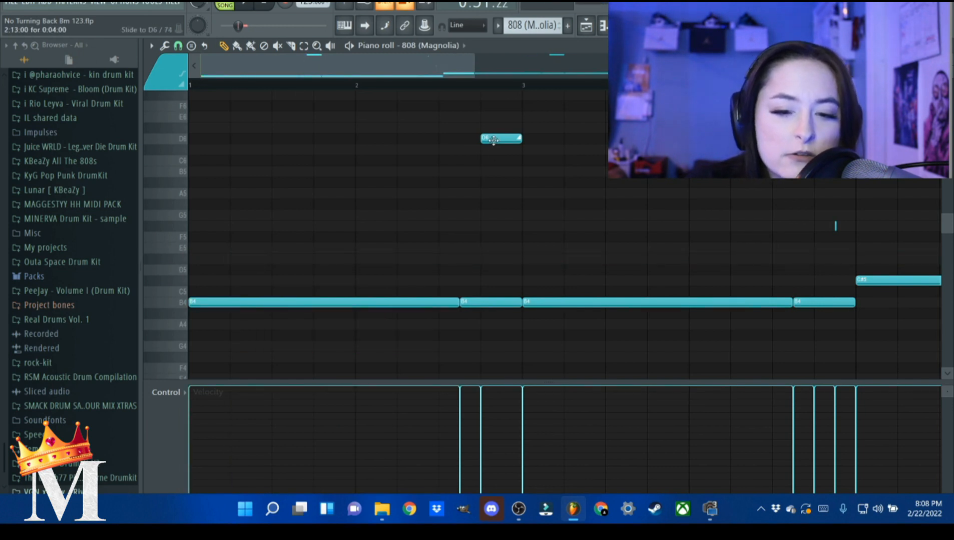
# Step: Try adding a D6 slide note on beat 2 of bar 1, above the first B4 bass note
pyautogui.click(244, 139)
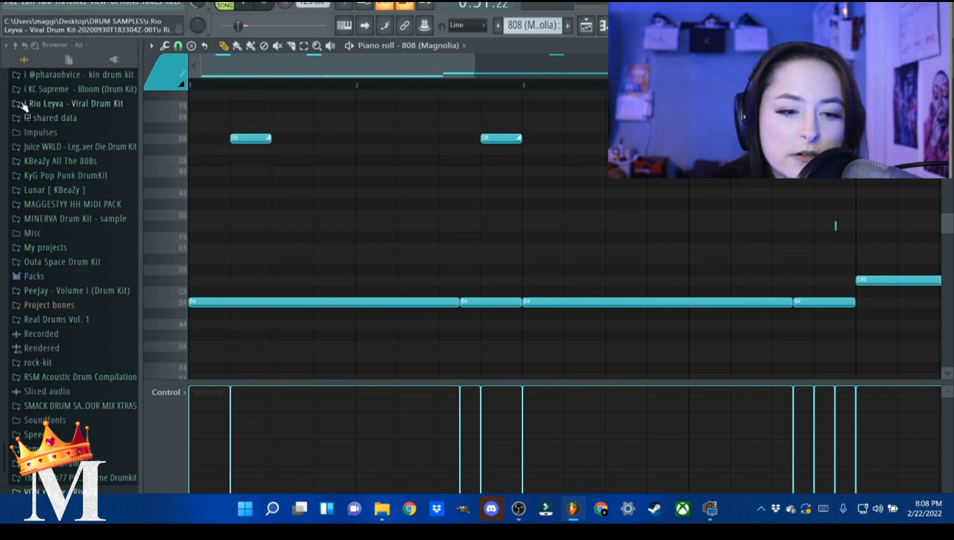
pyautogui.scroll(-2, 206, 89)
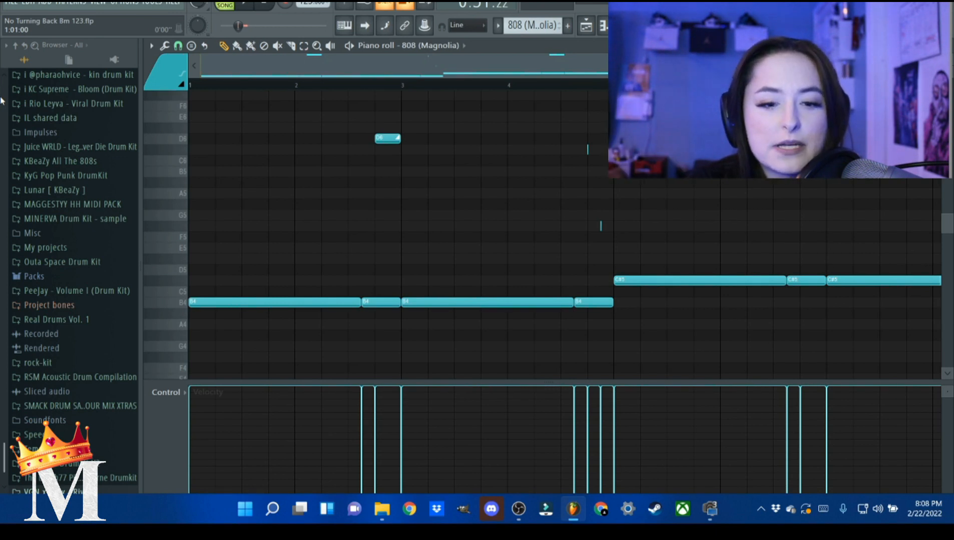
# Step: Play the opening bars of the 808 (Magnolia) pattern twice and look over the whole bass line
pyautogui.press('space')
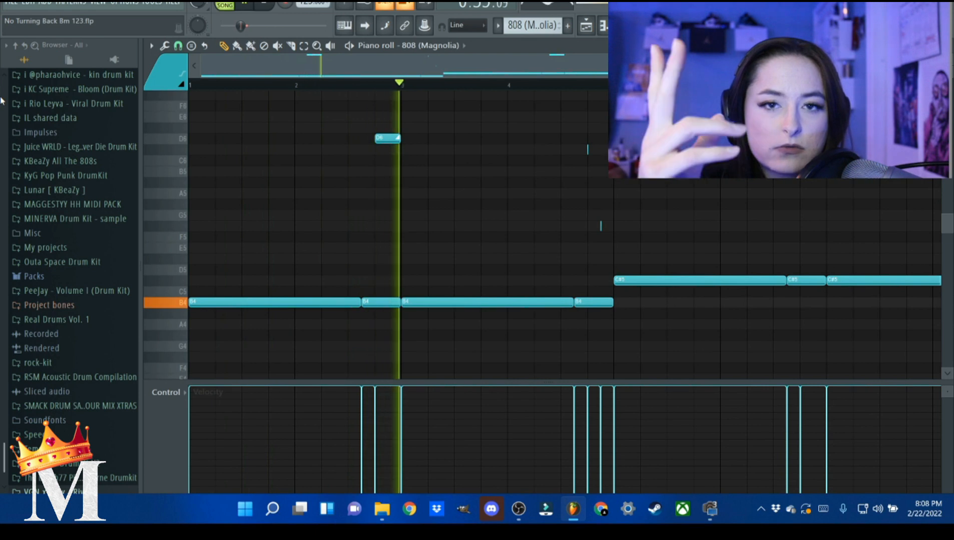
pyautogui.press('space')
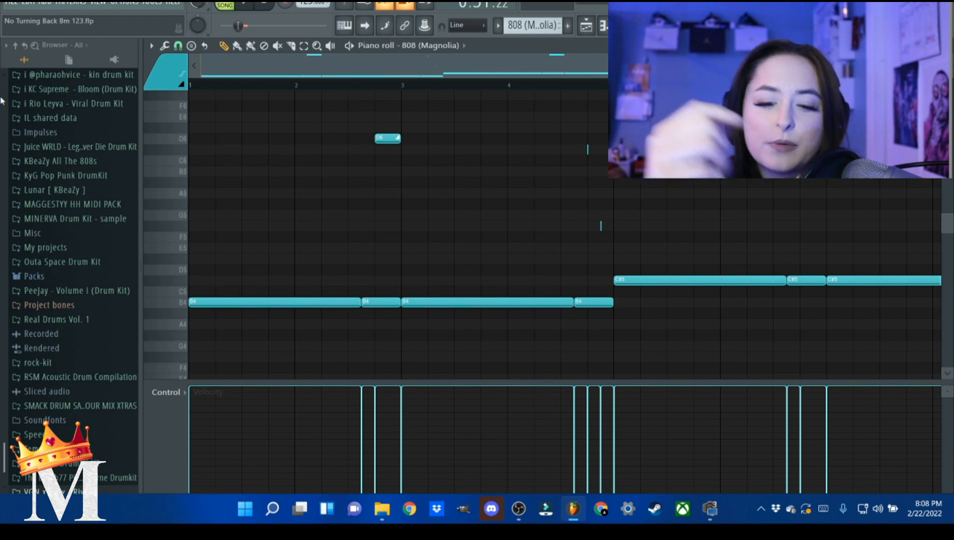
pyautogui.press('space')
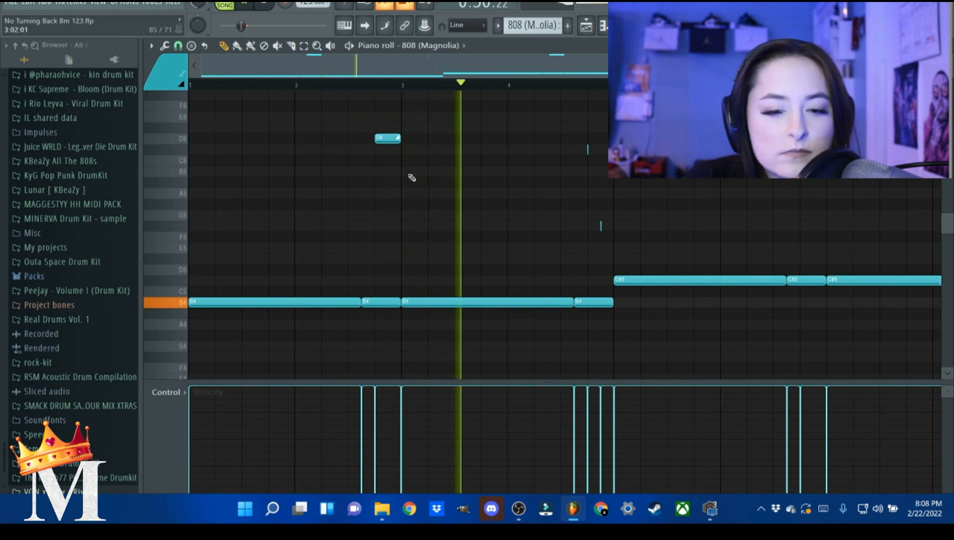
pyautogui.press('space')
pyautogui.keyDown('ctrl'); pyautogui.scroll(-2, 360, 298); pyautogui.keyUp('ctrl')
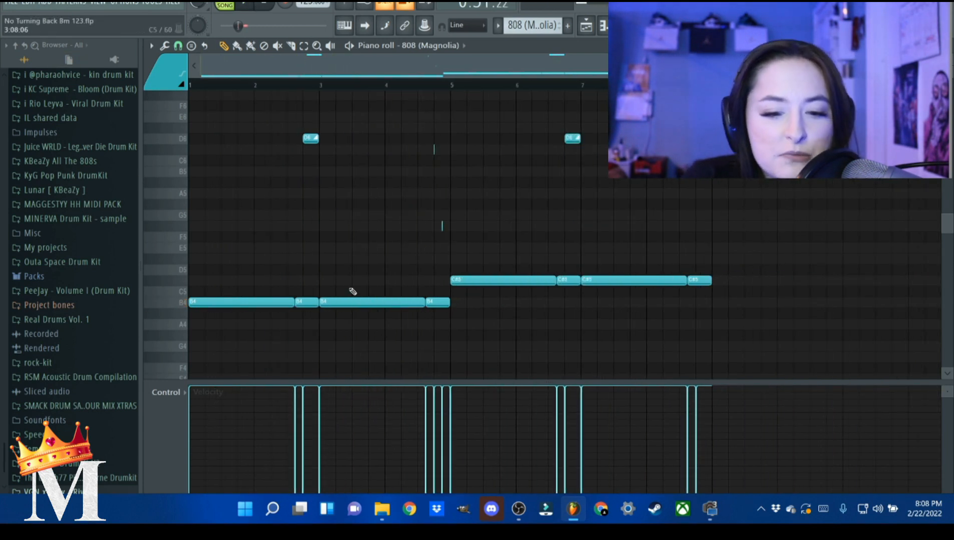
pyautogui.keyDown('ctrl'); pyautogui.scroll(2, 420, 239); pyautogui.keyUp('ctrl')
pyautogui.keyDown('ctrl'); pyautogui.scroll(-2, 491, 227); pyautogui.keyUp('ctrl')
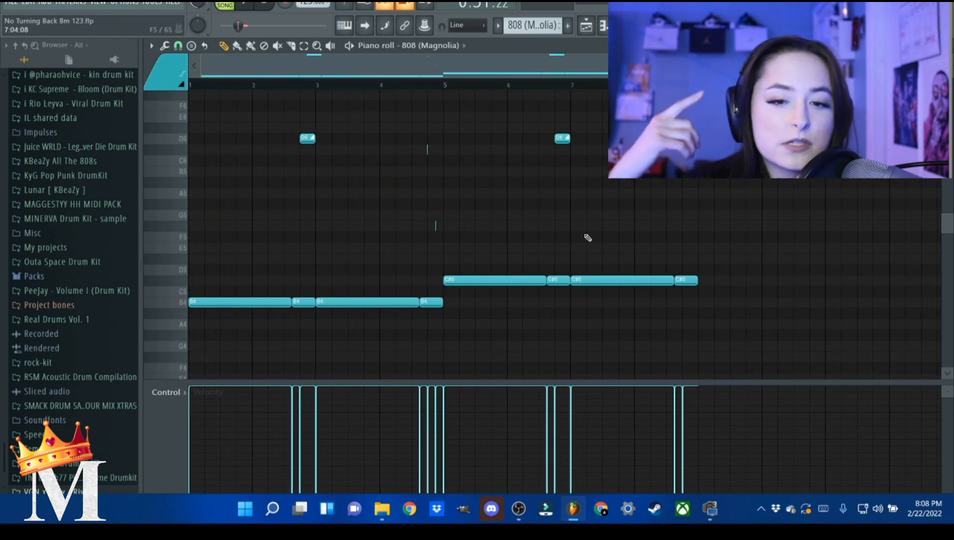
# Step: Select the two short notes before bar 5 to point them out, and play the 808 (Magnolia) pattern
pyautogui.moveTo(449, 248)
pyautogui.keyDown('ctrl'); pyautogui.mouseDown()
pyautogui.moveTo(407, 151)
pyautogui.moveTo(332, 156)
pyautogui.moveTo(329, 138)
pyautogui.mouseUp(); pyautogui.keyUp('ctrl')
pyautogui.keyDown('ctrl'); pyautogui.scroll(1, 211, 162); pyautogui.keyUp('ctrl')
pyautogui.keyDown('ctrl'); pyautogui.moveTo(563, 254); pyautogui.dragTo(472, 123); pyautogui.keyUp('ctrl')
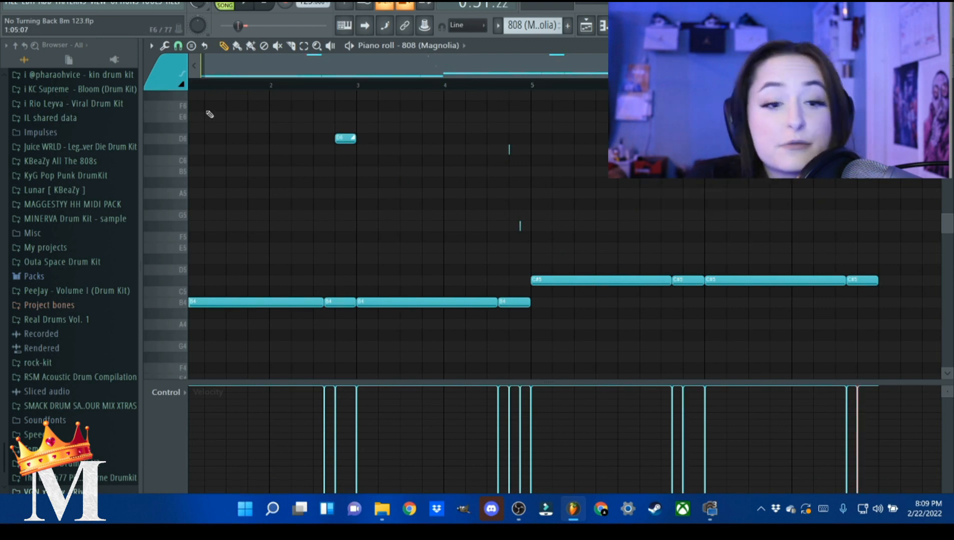
pyautogui.press('space')
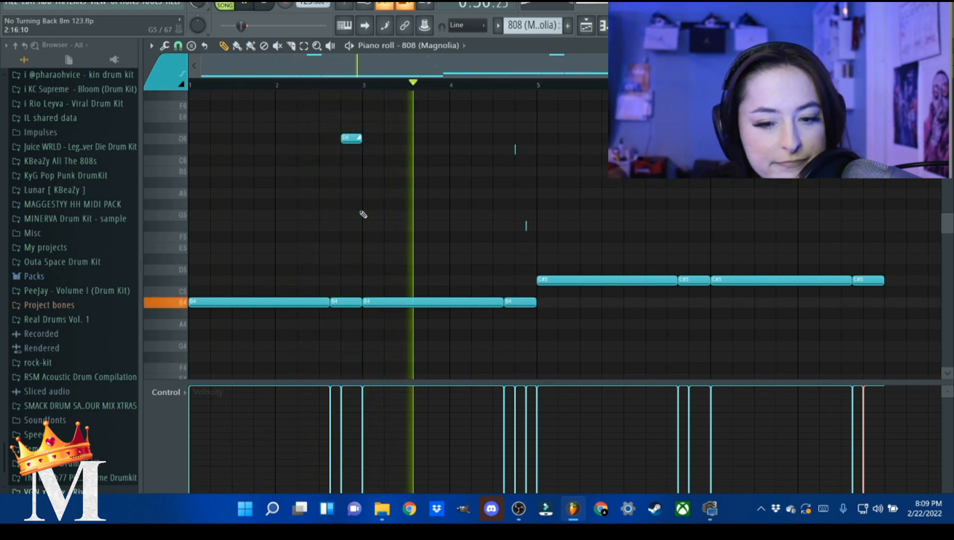
# Step: Try adding an A5 note at the end of bar 3 and an E5 note at the end of bar 7
pyautogui.moveTo(886, 160); pyautogui.dragTo(283, 150)
pyautogui.click(432, 196)
pyautogui.rightClick(440, 197)
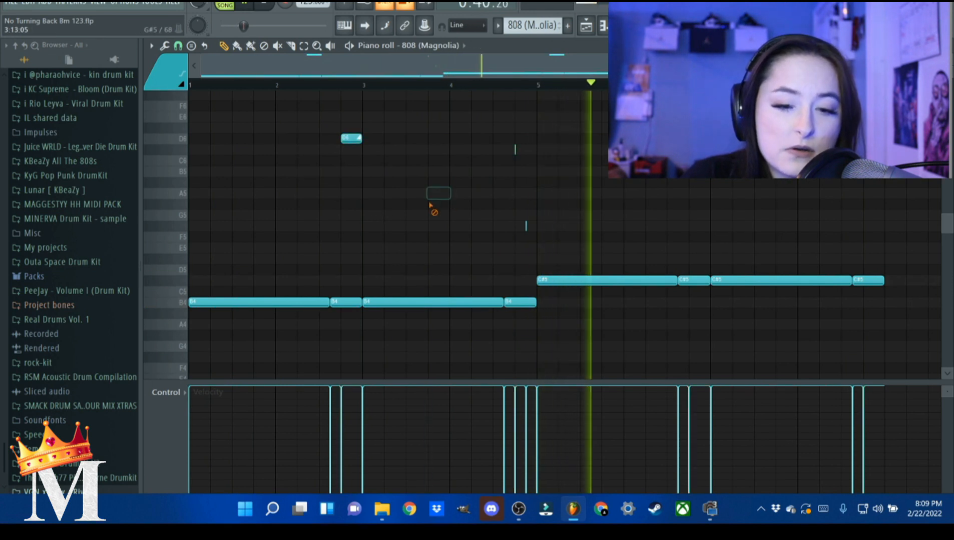
pyautogui.press('space')
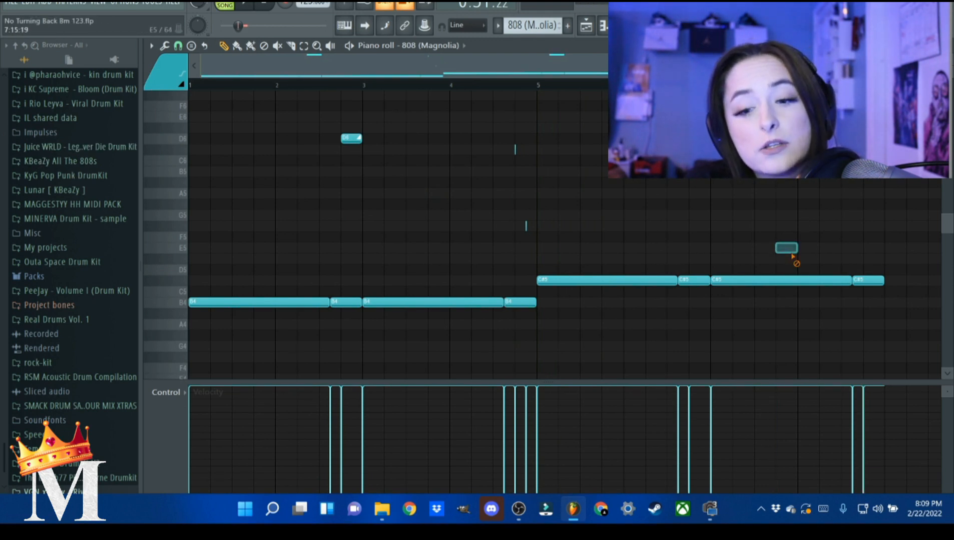
pyautogui.rightClick(793, 247)
# Step: Play the B4 bass notes under the D6 slide note, and replay the line around bar 3
pyautogui.press('space')
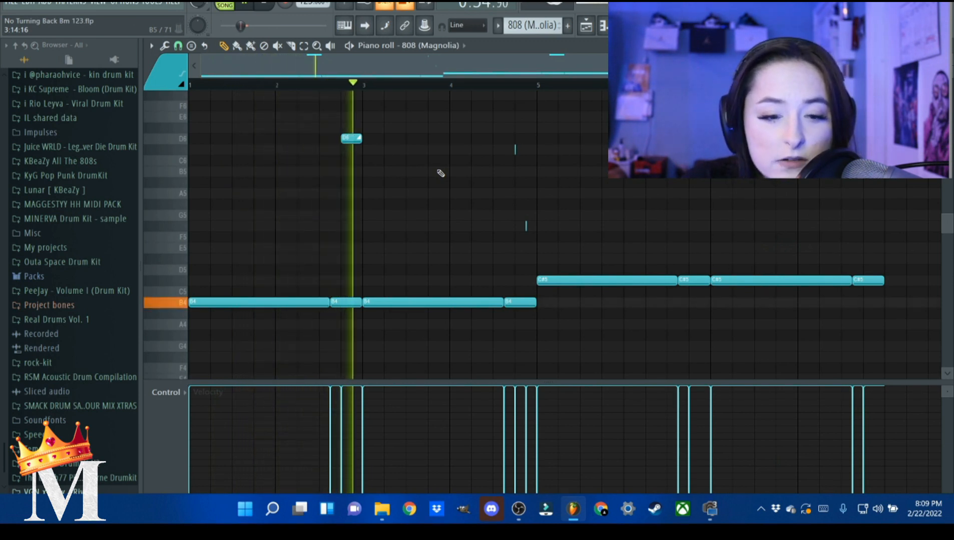
pyautogui.moveTo(630, 154); pyautogui.dragTo(312, 133)
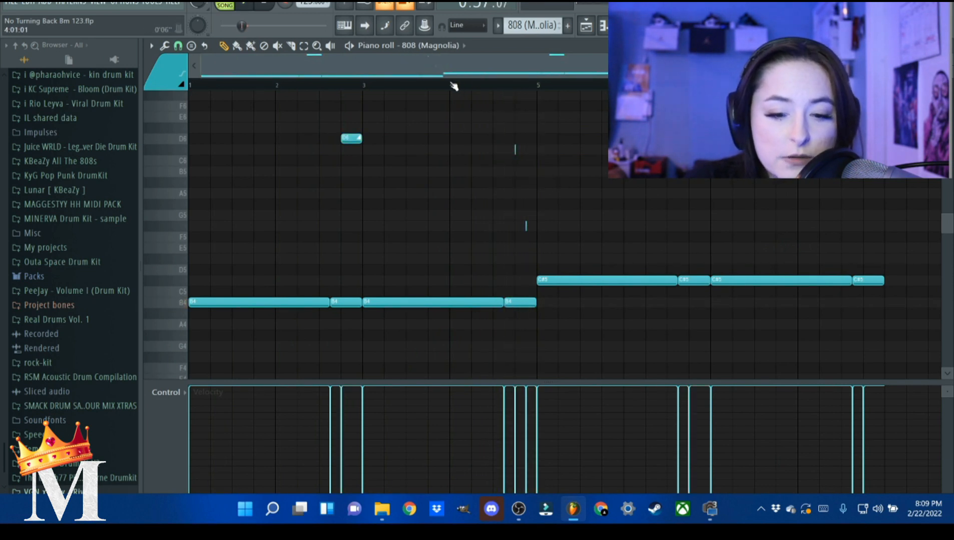
pyautogui.click(366, 86)
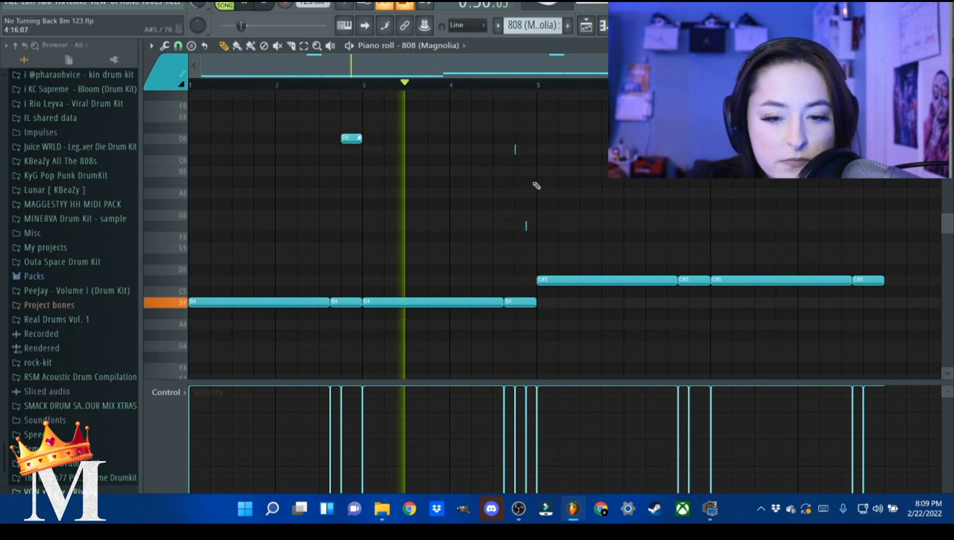
pyautogui.scroll(3, 492, 240)
pyautogui.scroll(-4, 589, 261)
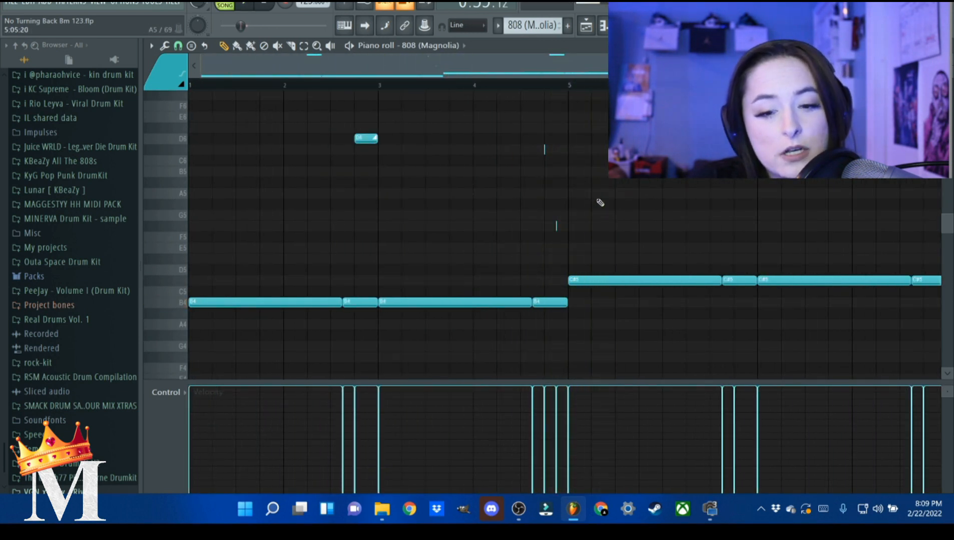
# Step: Select the short C#6 and F#5 notes before bar 5 and play the bass line from the start
pyautogui.scroll(3, 553, 154)
pyautogui.moveTo(527, 123); pyautogui.dragTo(601, 240)
pyautogui.scroll(-4, 675, 187)
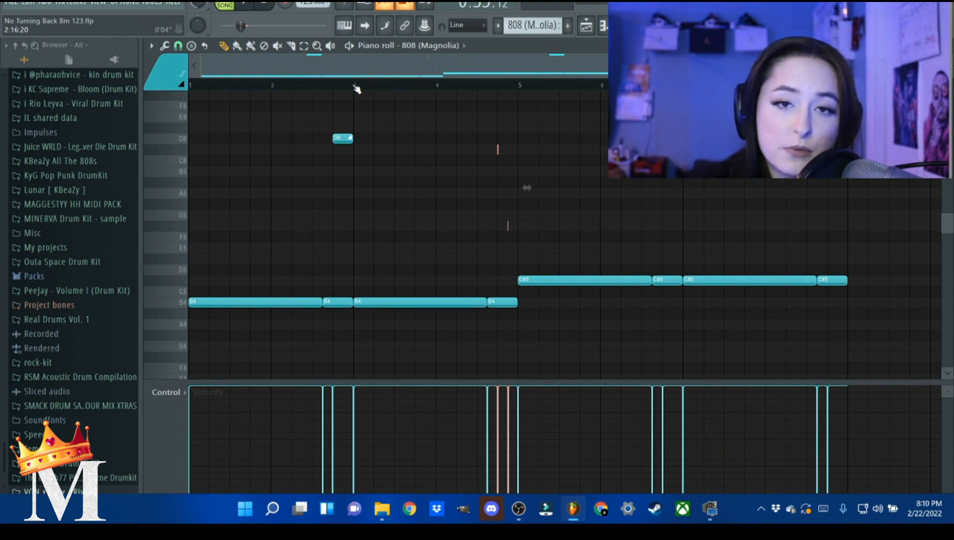
pyautogui.moveTo(538, 253); pyautogui.dragTo(474, 135)
pyautogui.press('space')
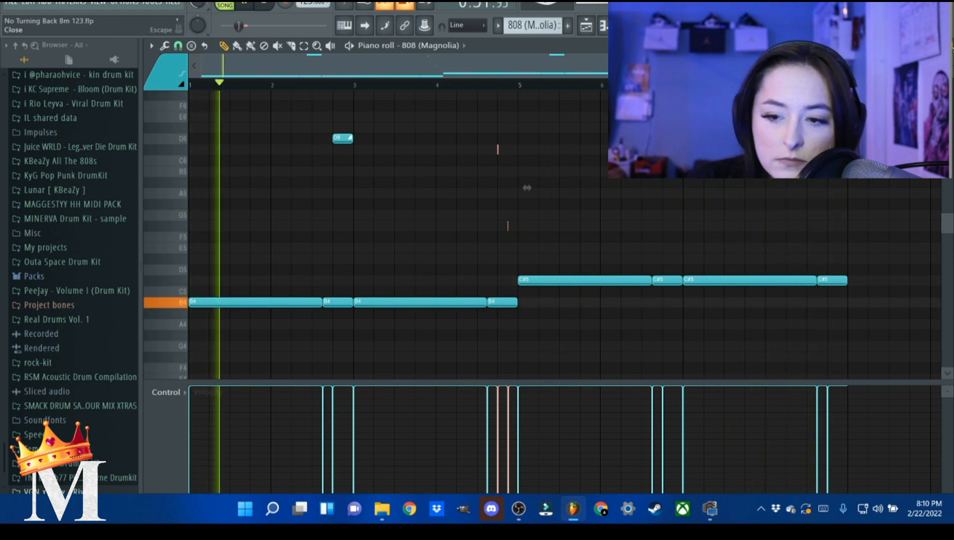
# Step: Examine the closing C#5 bass notes and slide notes of the 808 pattern, and play them from bar 7
pyautogui.scroll(4, 893, 128)
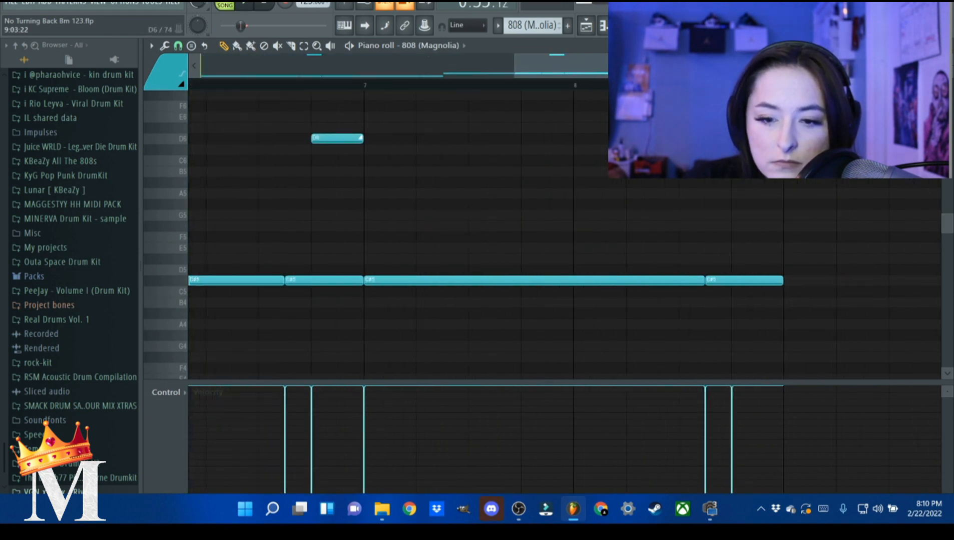
pyautogui.press('c')
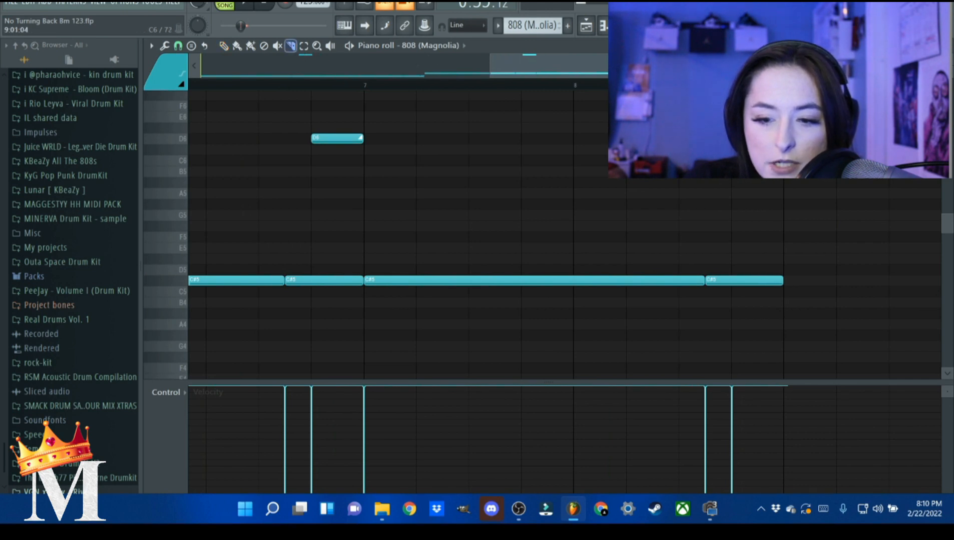
pyautogui.press('Delete')
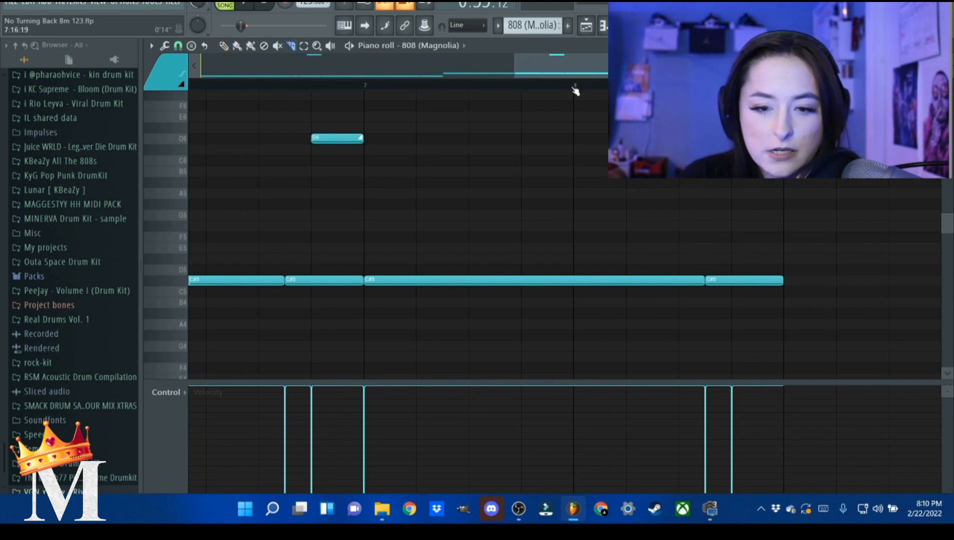
pyautogui.click(369, 86)
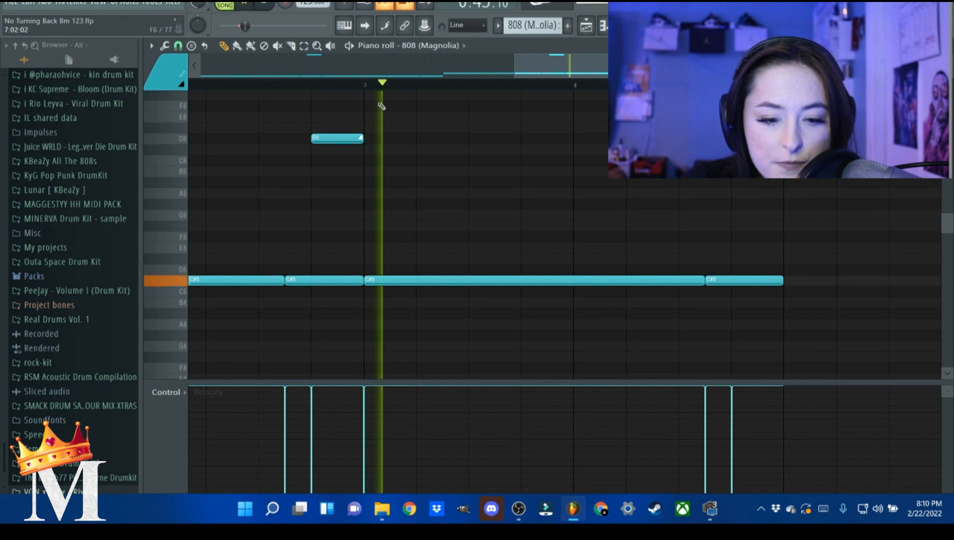
pyautogui.scroll(-4, 491, 259)
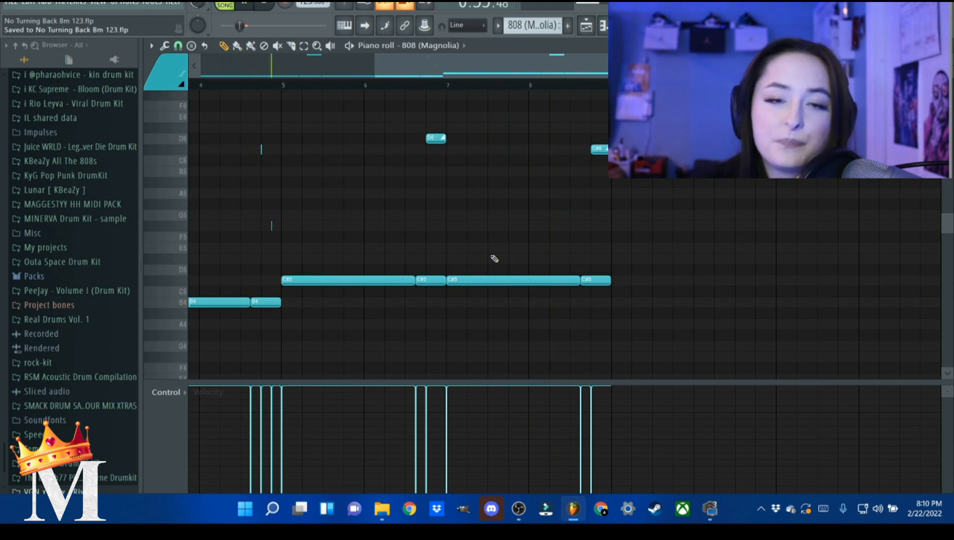
# Step: Return to the playlist at bar 17 and inspect the sample and envelope settings of the 808 (Magnolia) channel
pyautogui.click(951, 44)
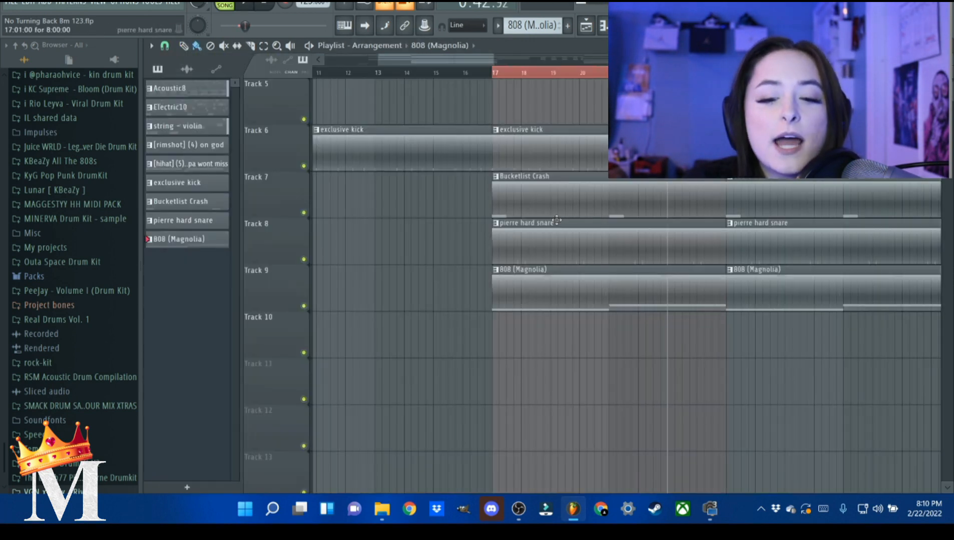
pyautogui.click(495, 74)
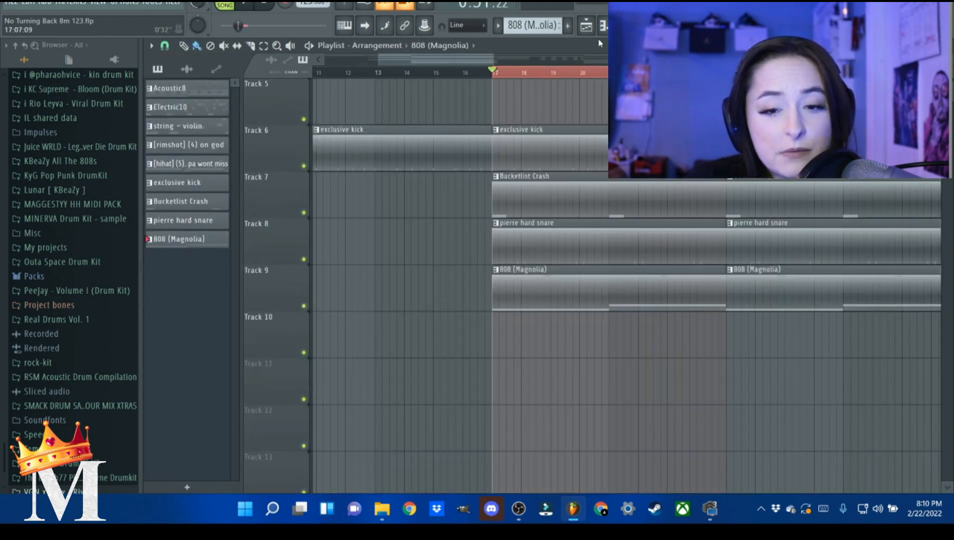
pyautogui.click(606, 25)
pyautogui.click(269, 287)
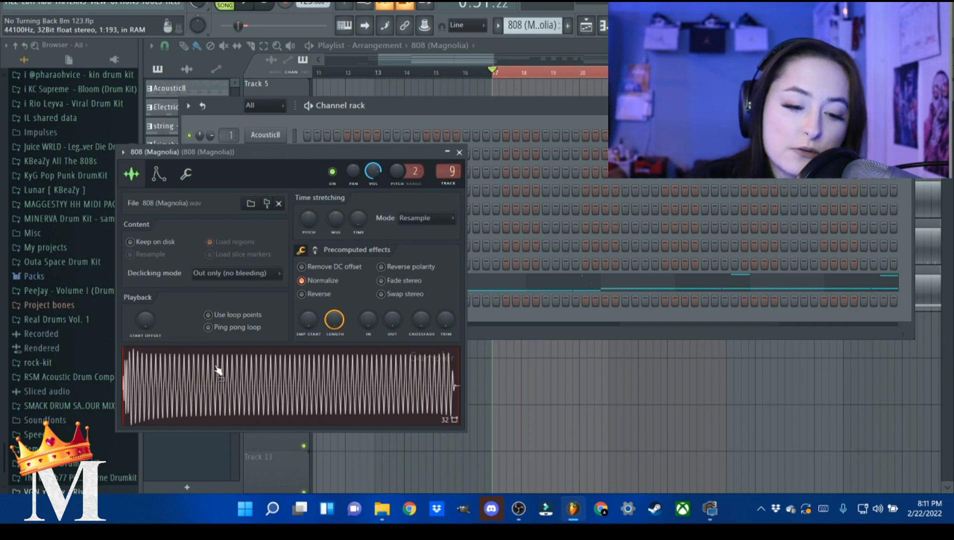
pyautogui.click(158, 176)
pyautogui.click(131, 174)
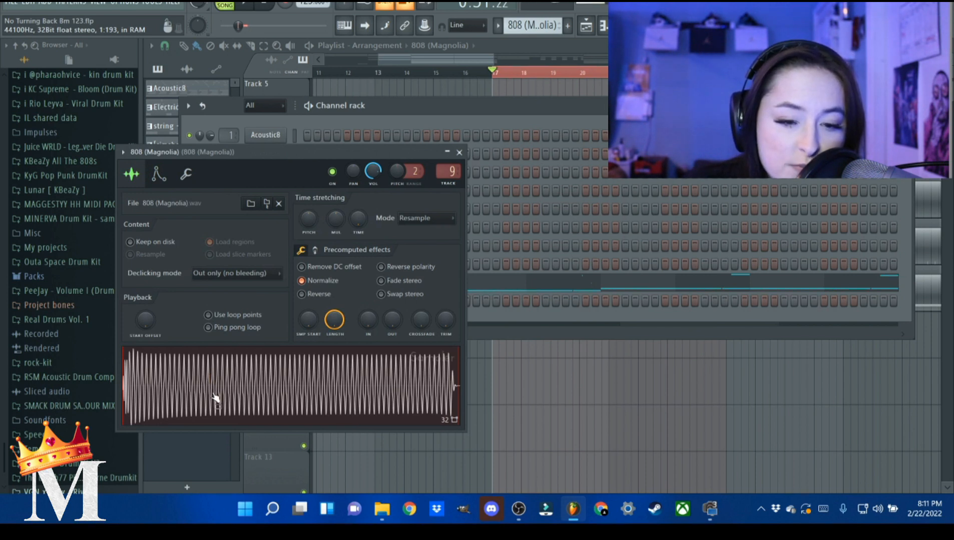
pyautogui.click(459, 153)
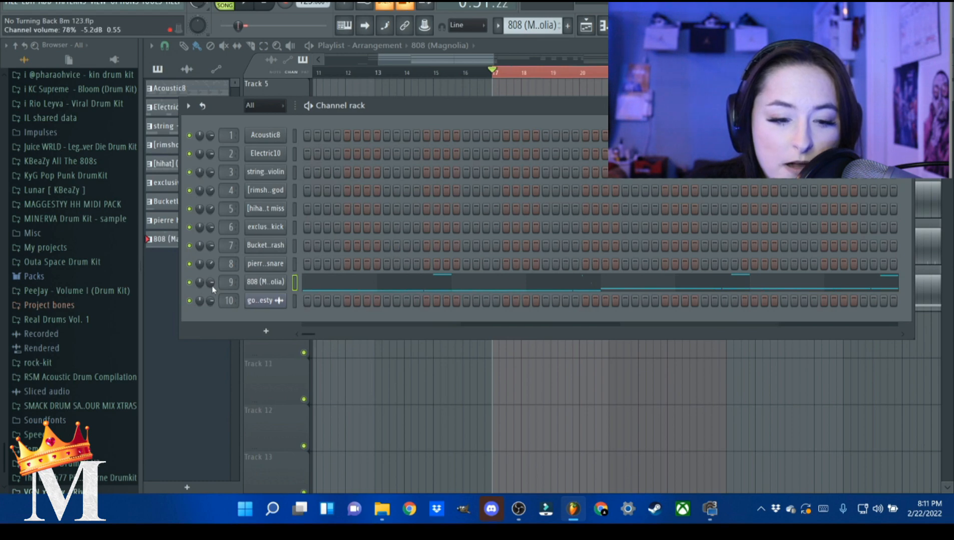
pyautogui.click(904, 105)
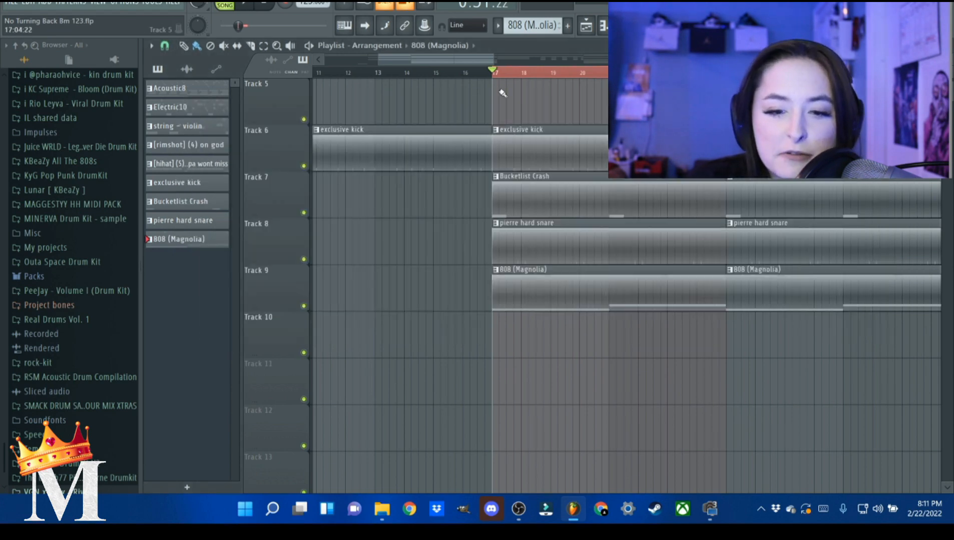
# Step: Play the arrangement from bar 17 and look over its melody, drum and 808 tracks
pyautogui.click(496, 77)
pyautogui.press('space')
pyautogui.scroll(-4, 520, 123)
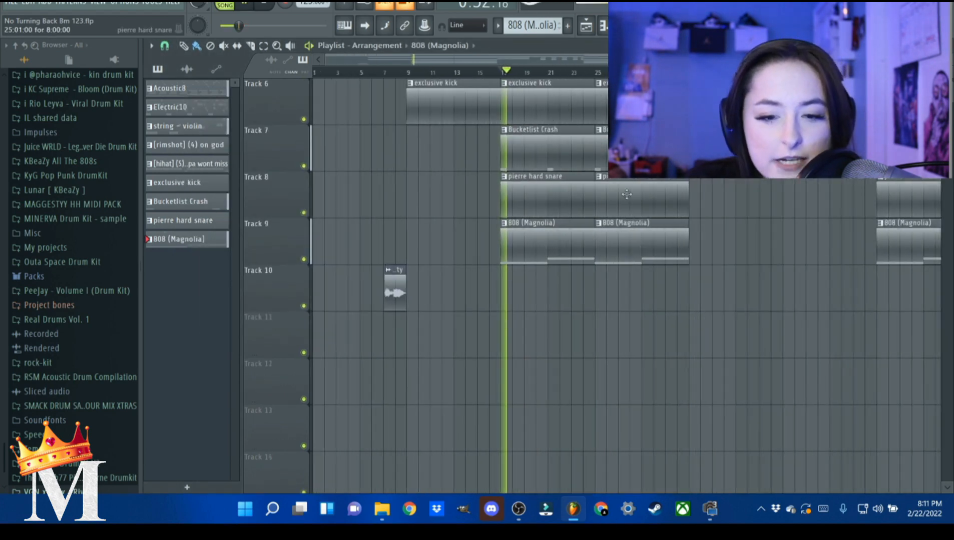
pyautogui.scroll(5, 632, 213)
pyautogui.scroll(-4, 635, 227)
pyautogui.scroll(6, 668, 221)
pyautogui.scroll(1, 592, 225)
# Step: Play the arrangement from bar 25 and follow it through the chopped drum clips leading up to bar 49
pyautogui.click(405, 71)
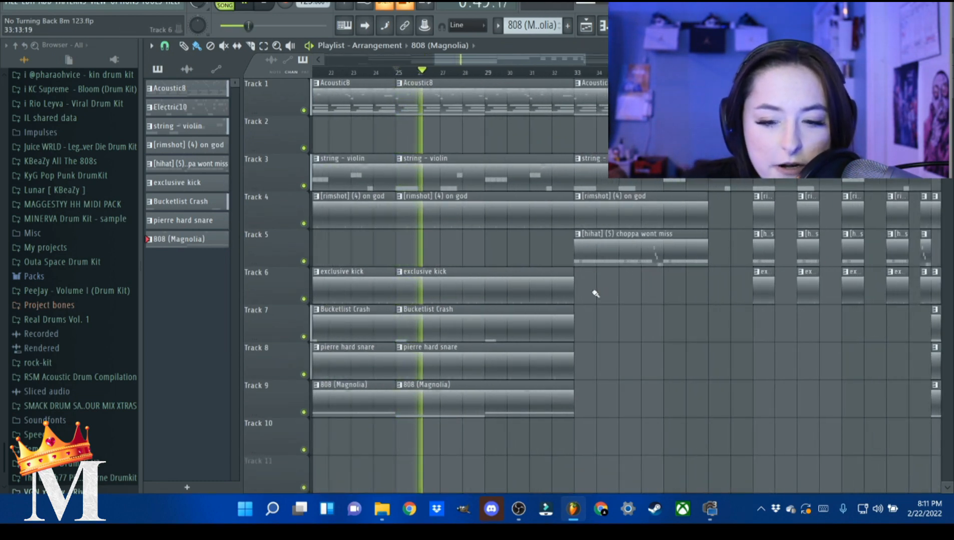
pyautogui.scroll(-3, 698, 326)
pyautogui.scroll(3, 605, 326)
pyautogui.scroll(3, 519, 340)
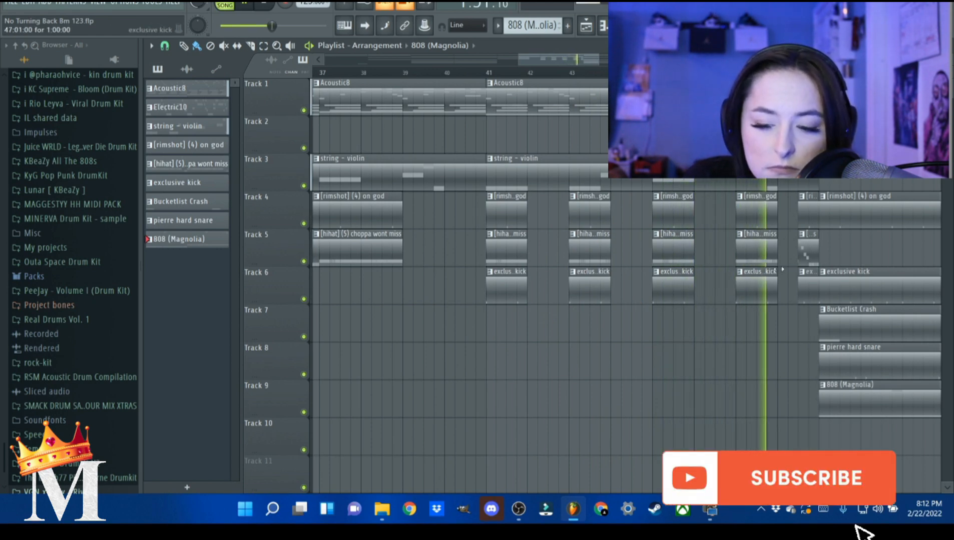
pyautogui.scroll(2, 822, 290)
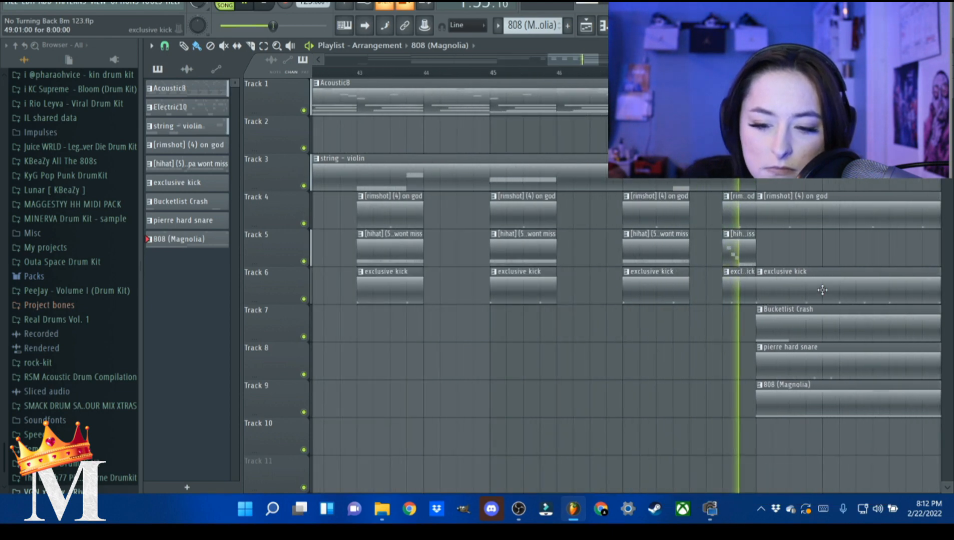
# Step: Extend the [hihat] (5) choppa wont miss clip at bar 33 on Track 5 to 8 bars
pyautogui.scroll(-3, 815, 291)
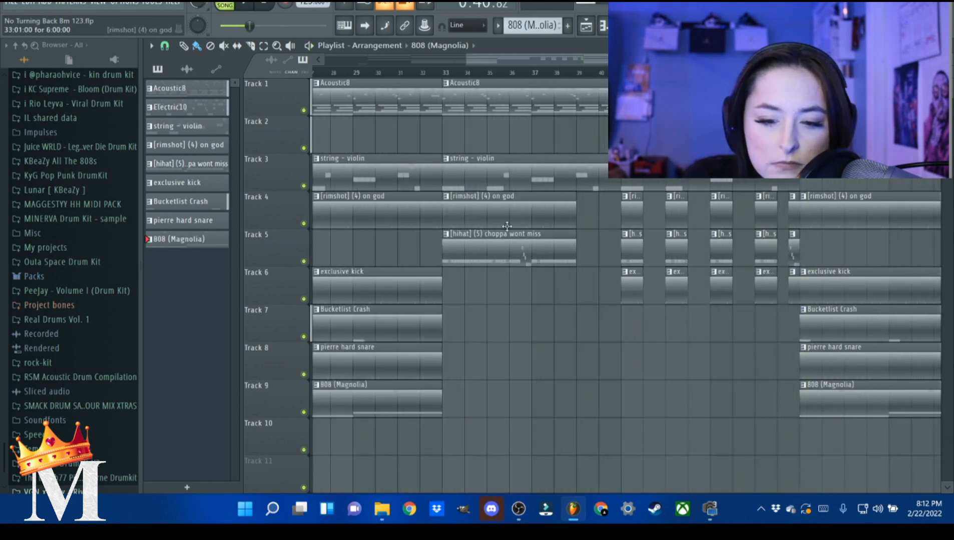
pyautogui.scroll(-4, 512, 230)
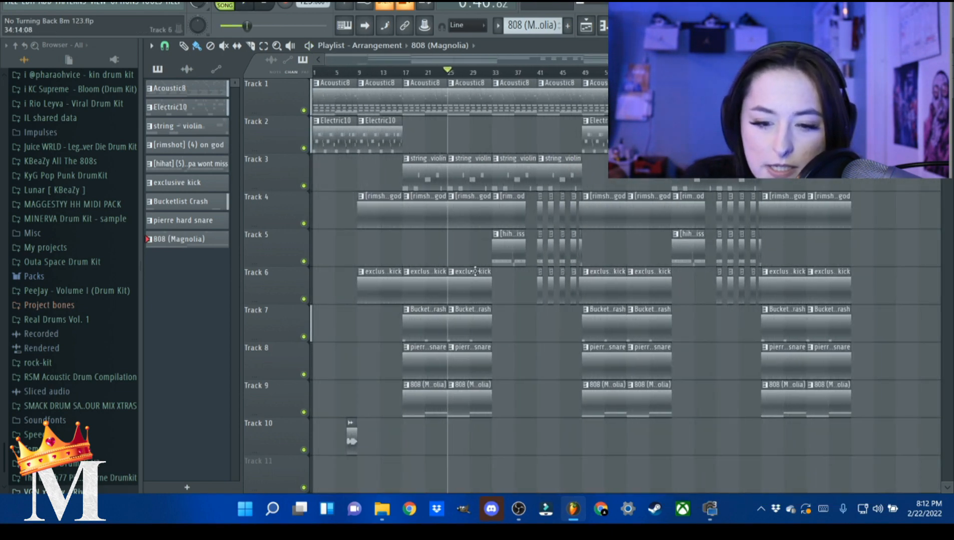
pyautogui.scroll(5, 526, 273)
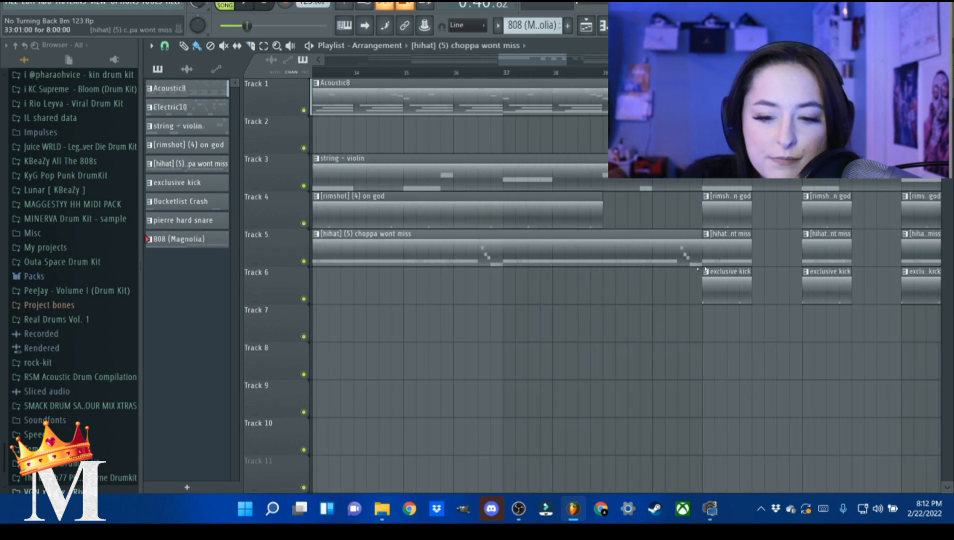
pyautogui.scroll(-3, 474, 277)
pyautogui.scroll(2, 419, 100)
# Step: Select the hi-hat section starting at bar 33 as the playback range, open the [hihat] (5) choppa wont miss notes and play them
pyautogui.moveTo(409, 72); pyautogui.dragTo(688, 72)
pyautogui.scroll(3, 471, 308)
pyautogui.doubleClick(436, 257)
pyautogui.scroll(-1, 429, 260)
pyautogui.press('space')
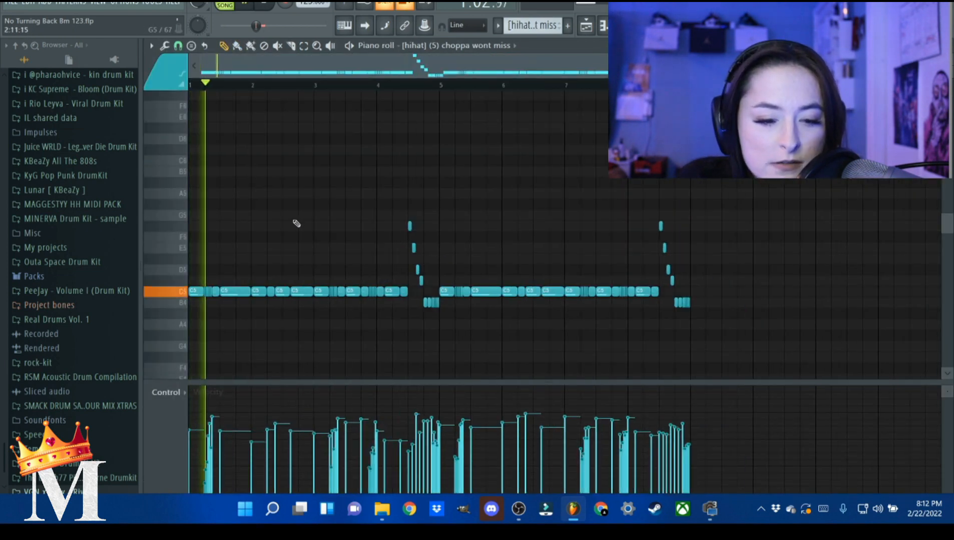
# Step: Examine the C5 hi-hat rolls and the descending notes before bar 5 while playing the pattern, and stop playback
pyautogui.scroll(8, 102, 337)
pyautogui.scroll(3, 239, 310)
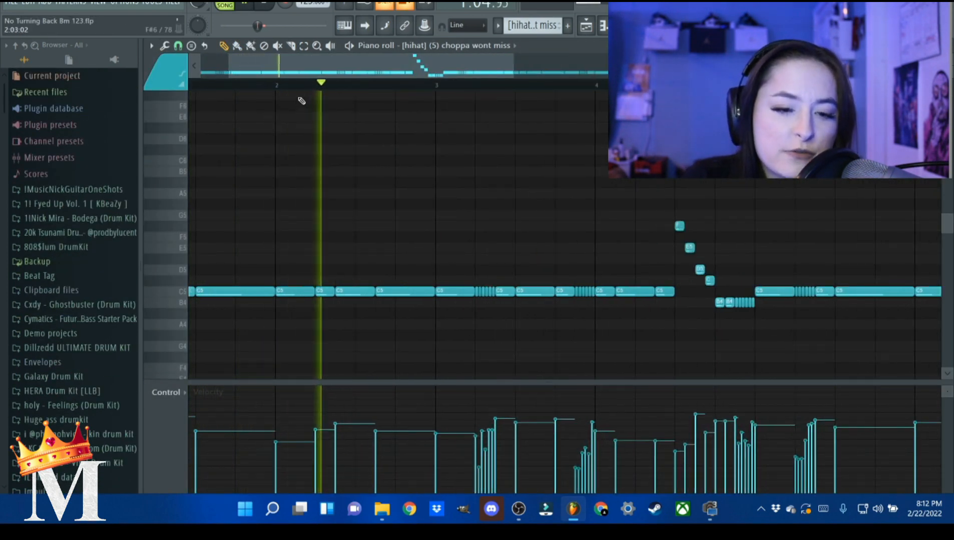
pyautogui.moveTo(300, 60); pyautogui.dragTo(270, 62)
pyautogui.scroll(-2, 444, 256)
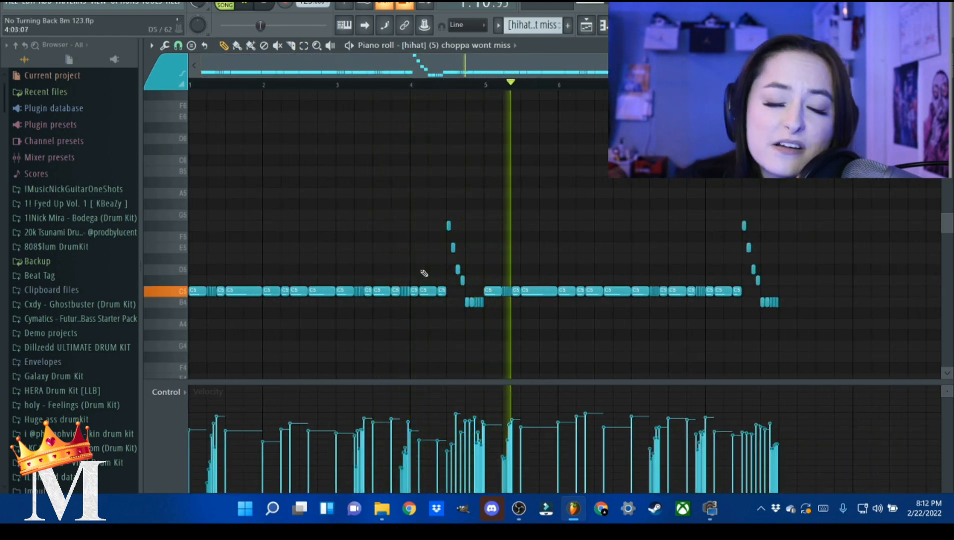
pyautogui.press('space')
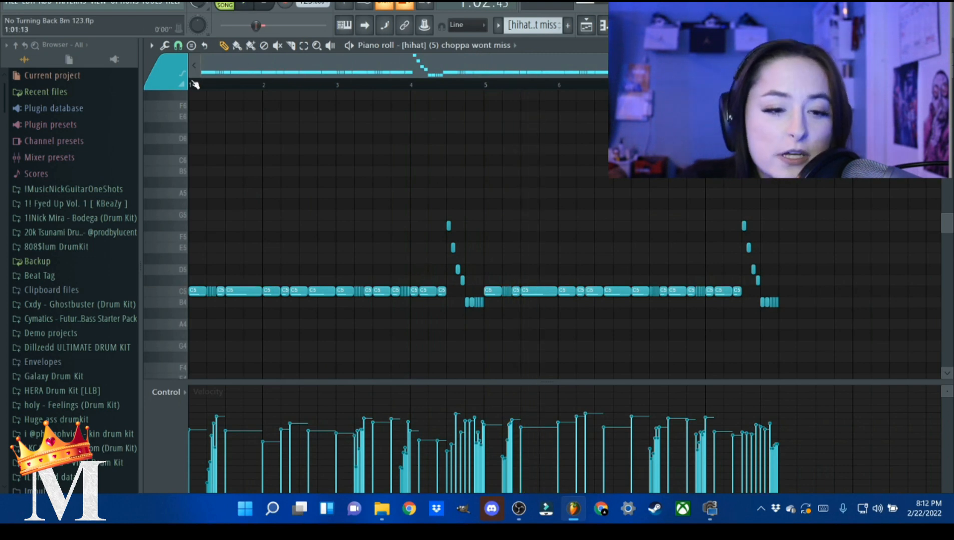
pyautogui.scroll(3, 275, 94)
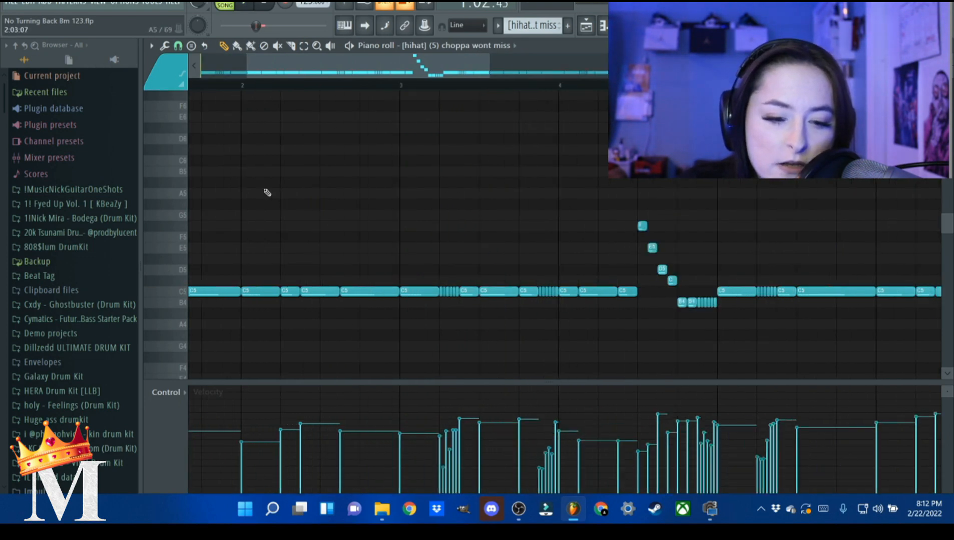
pyautogui.moveTo(323, 67); pyautogui.dragTo(260, 69)
pyautogui.scroll(-2, 251, 132)
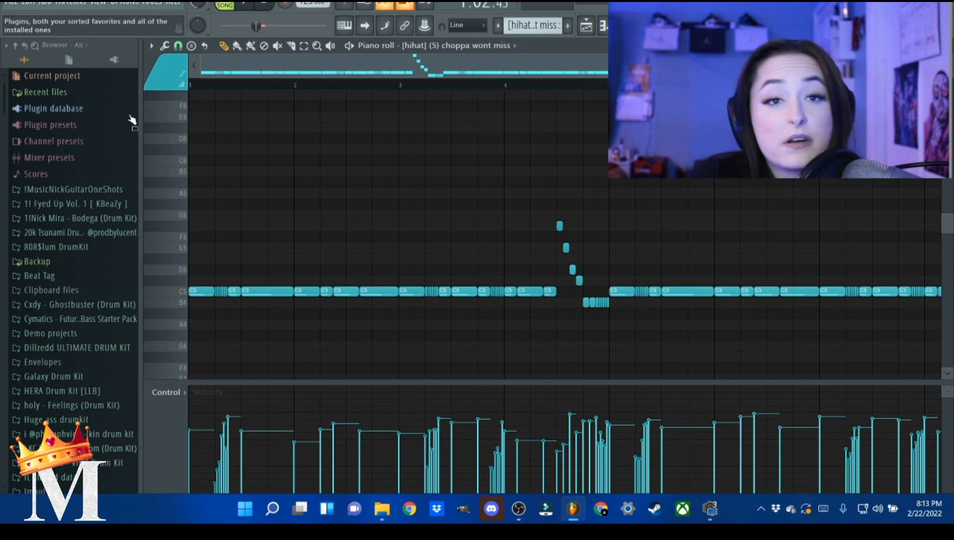
# Step: Try adding an A5 note on beat 2 of bar 1, above the C5 hi-hat notes
pyautogui.scroll(-3, 404, 345)
pyautogui.moveTo(727, 342); pyautogui.dragTo(99, 208)
pyautogui.click(207, 196)
pyautogui.rightClick(207, 197)
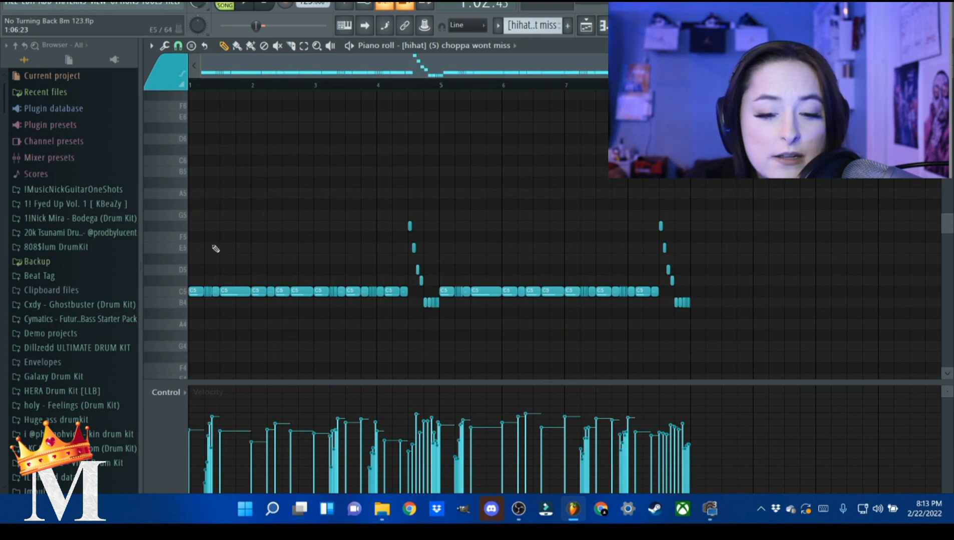
# Step: Play the [hihat] (5) choppa wont miss notes in the piano roll, and return to the playlist
pyautogui.scroll(4, 216, 249)
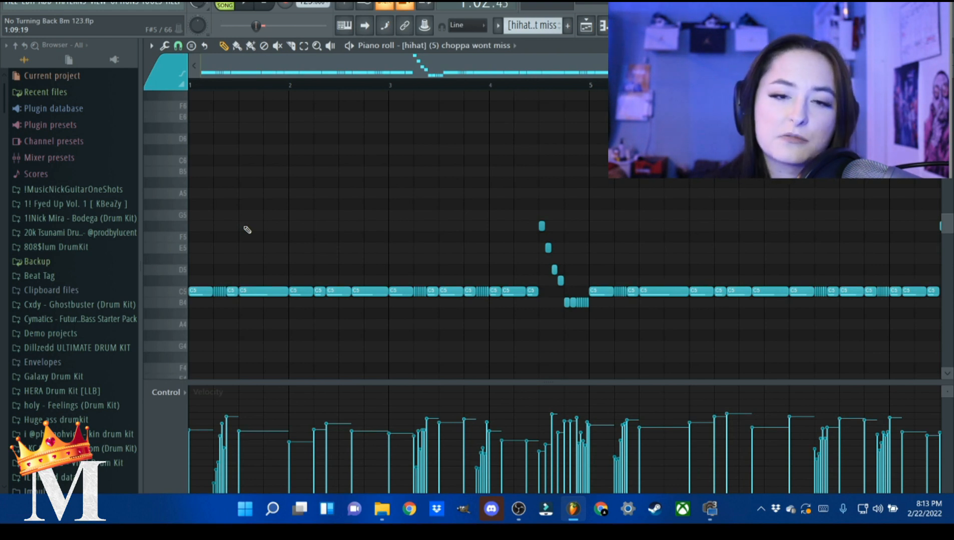
pyautogui.press('space')
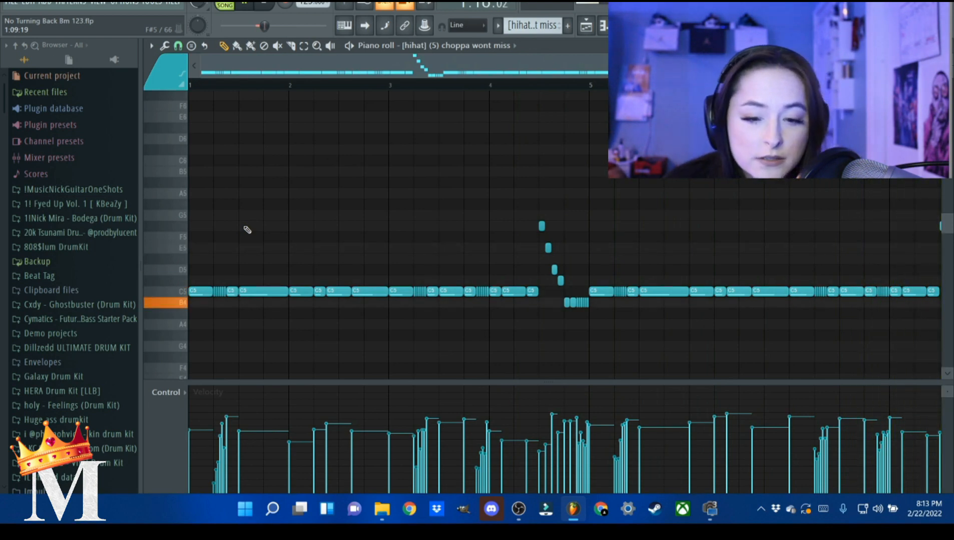
pyautogui.scroll(-2, 315, 321)
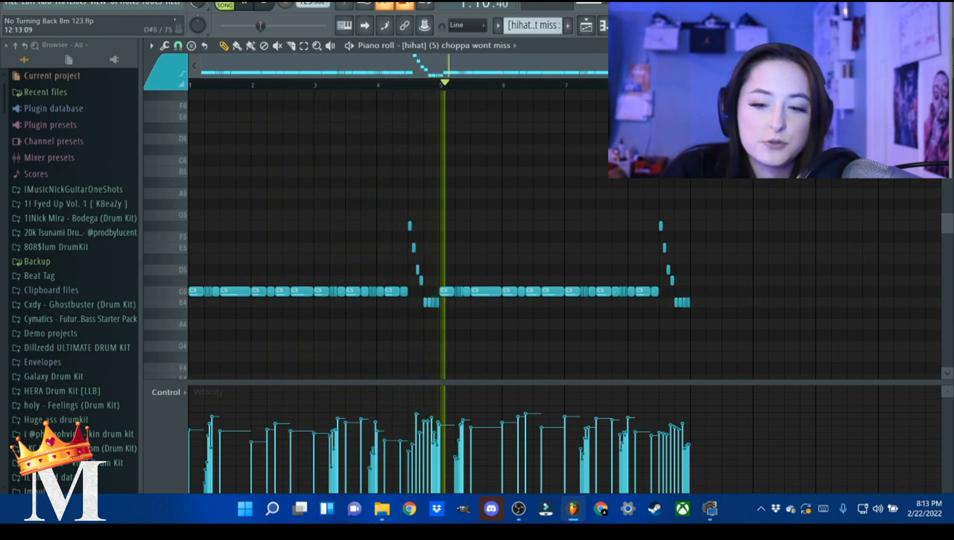
pyautogui.click(947, 46)
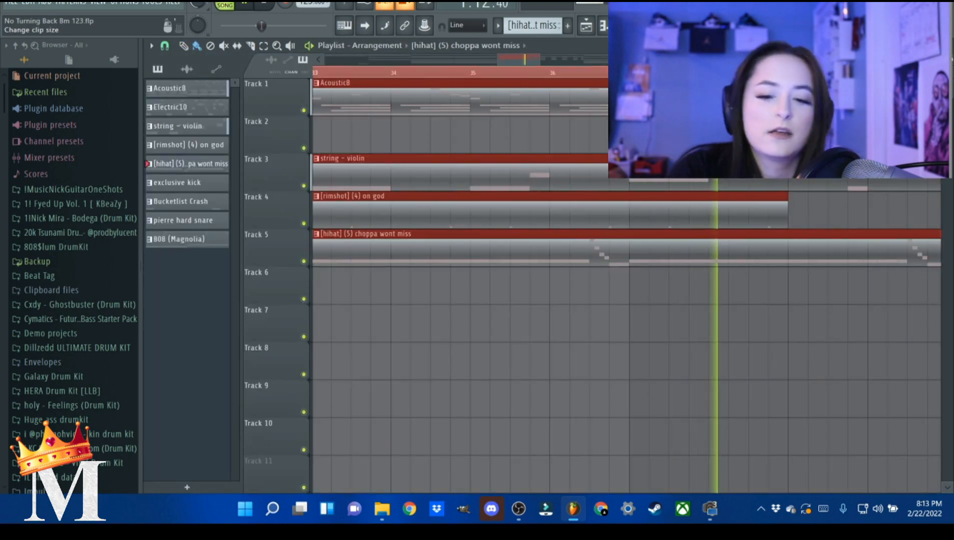
# Step: Shorten the [hihat] (5) choppa wont miss clip at bar 33 on Track 5 to 6 bars
pyautogui.scroll(-5, 933, 120)
pyautogui.scroll(2, 639, 209)
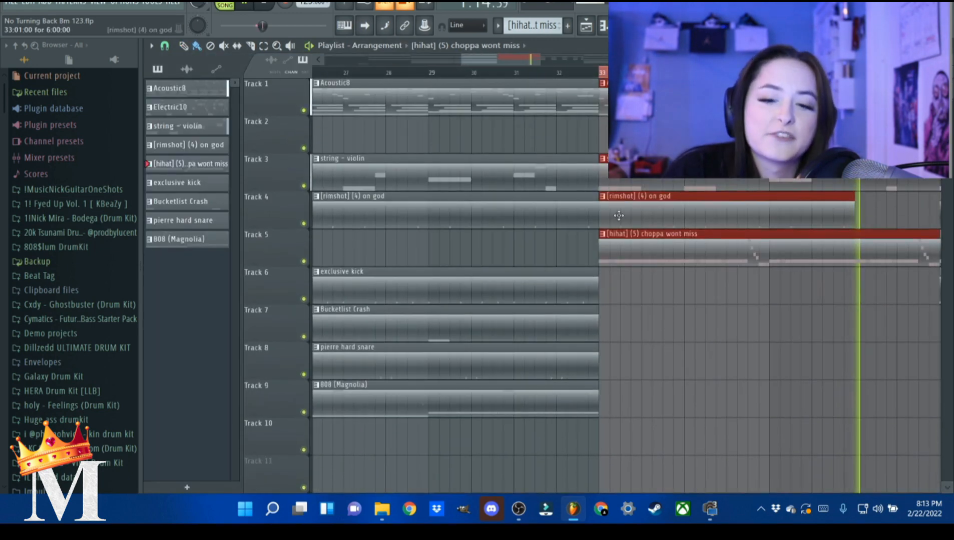
pyautogui.scroll(-3, 639, 209)
pyautogui.scroll(3, 756, 319)
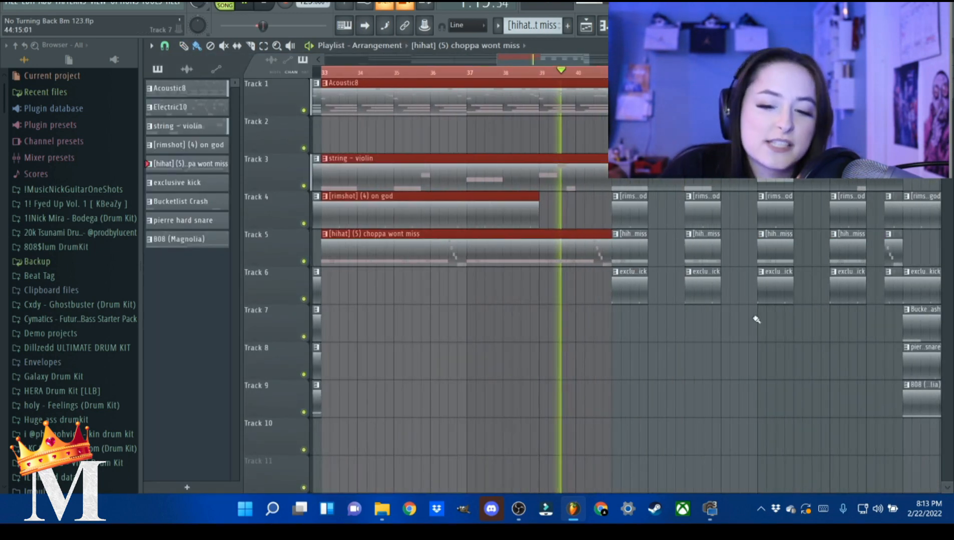
pyautogui.click(596, 251)
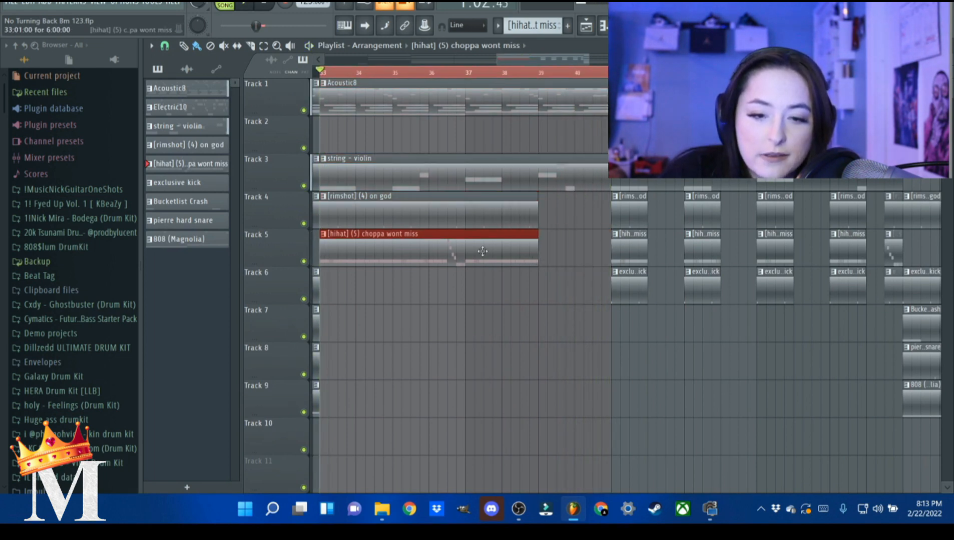
# Step: Play the selected section from bar 33 with the melody, violin, rimshot and hi-hat clips
pyautogui.scroll(3, 329, 152)
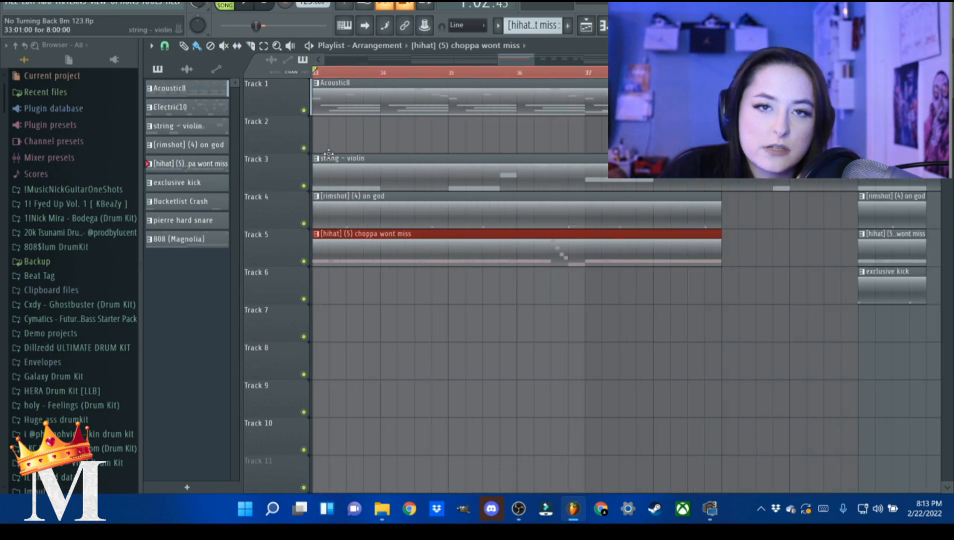
pyautogui.scroll(-3, 334, 165)
pyautogui.press('space')
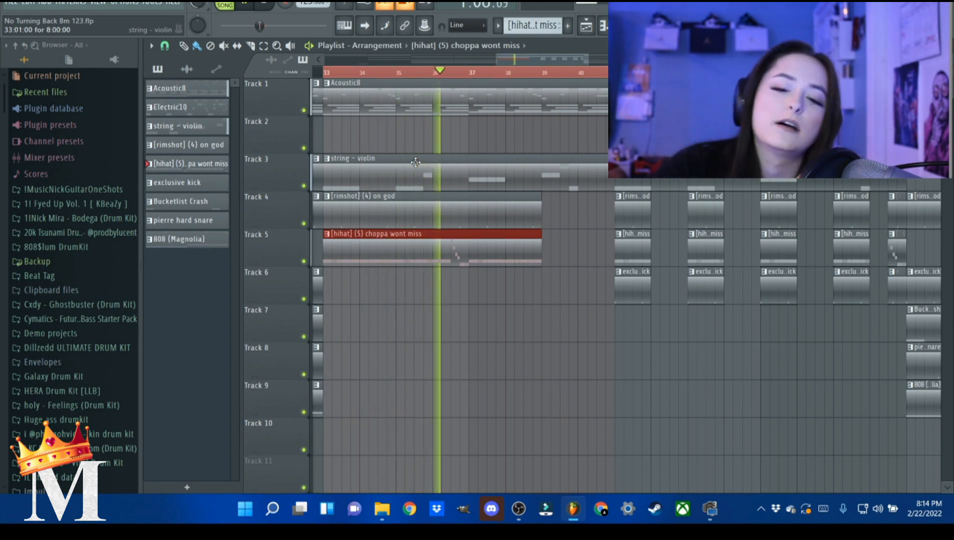
pyautogui.scroll(-5, 458, 255)
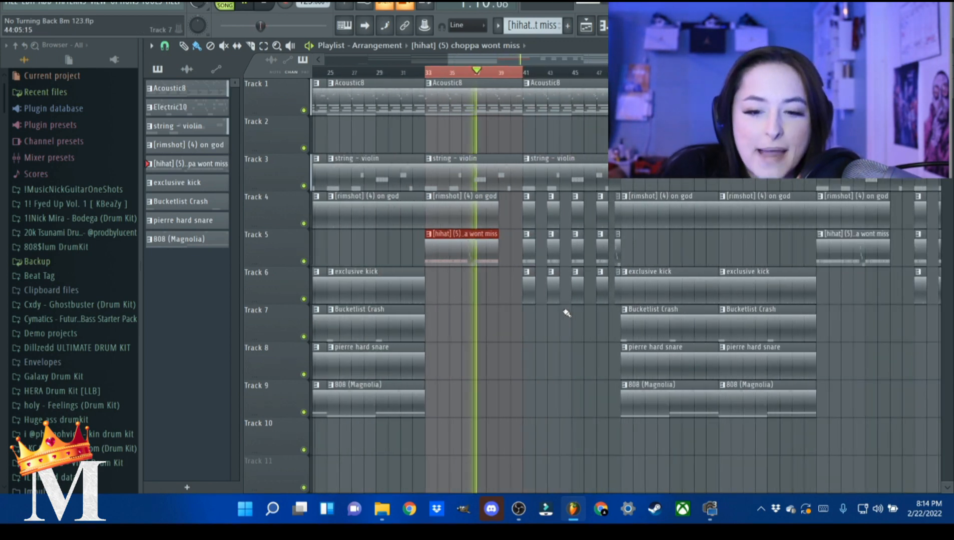
# Step: Clear the playback range in the playlist and play the song on through the cut-up drum section from about bar 45
pyautogui.press('space')
pyautogui.keyDown('ctrl'); pyautogui.click(594, 73); pyautogui.keyUp('ctrl')
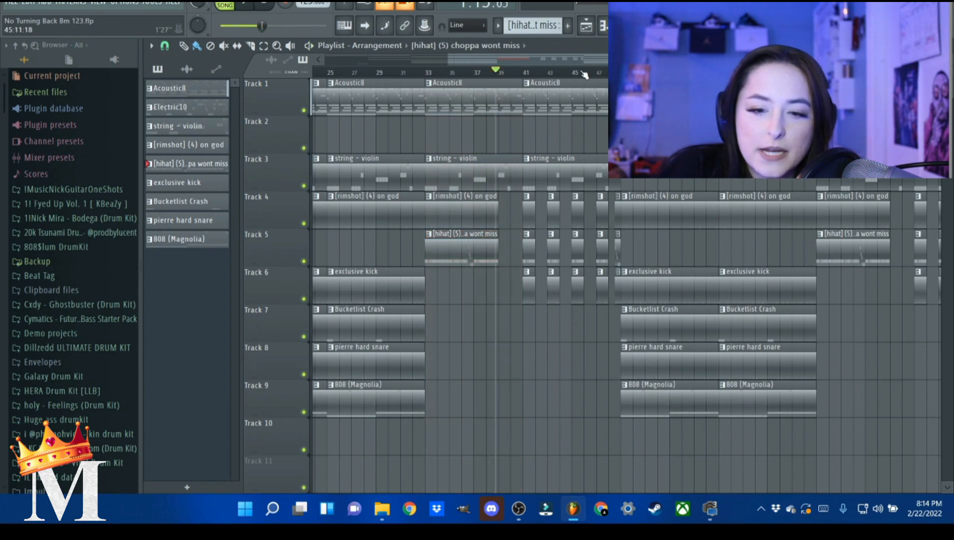
pyautogui.press('space')
# Step: Examine the chopped rimshot, hi-hat and kick clips before bar 49 and the full arrangement during playback, and stop the song
pyautogui.scroll(-4, 766, 288)
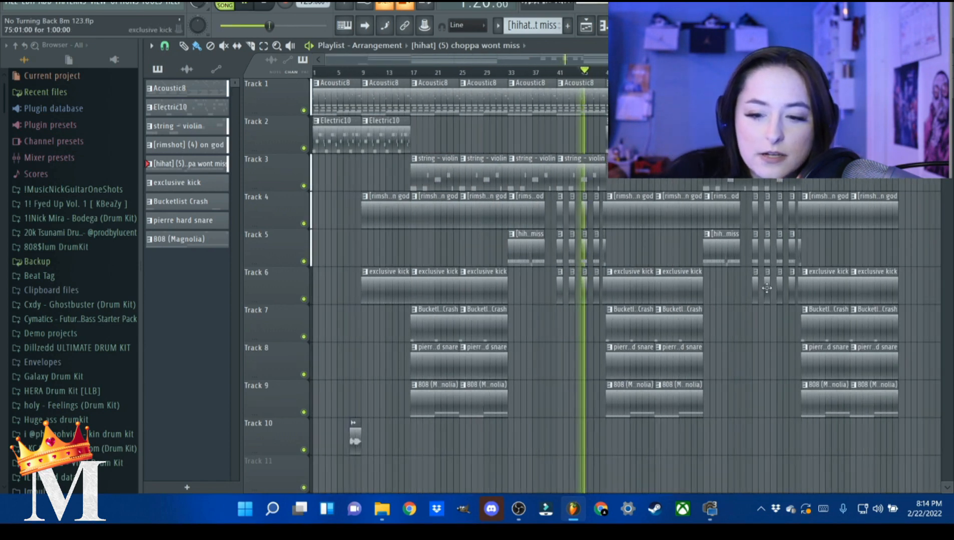
pyautogui.scroll(3, 742, 289)
pyautogui.scroll(3, 431, 331)
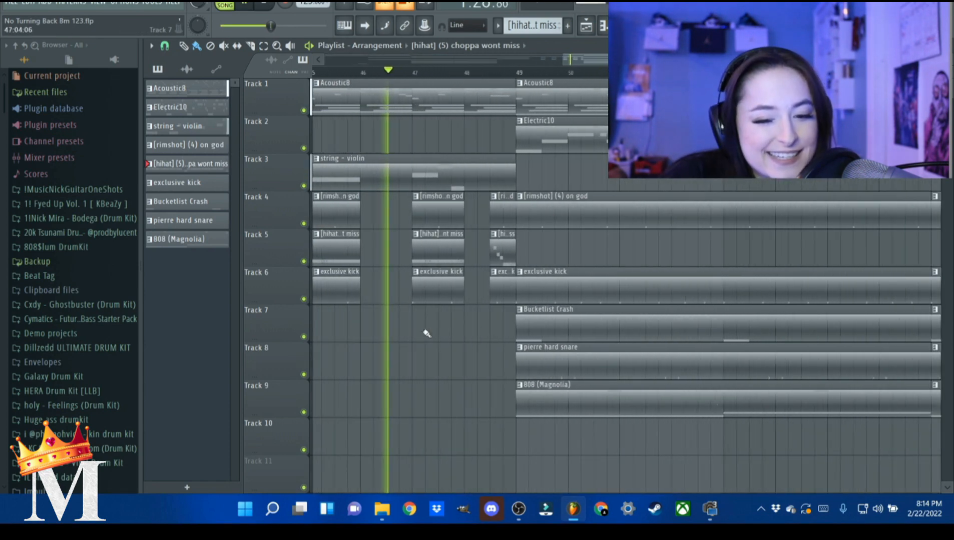
pyautogui.scroll(-5, 431, 332)
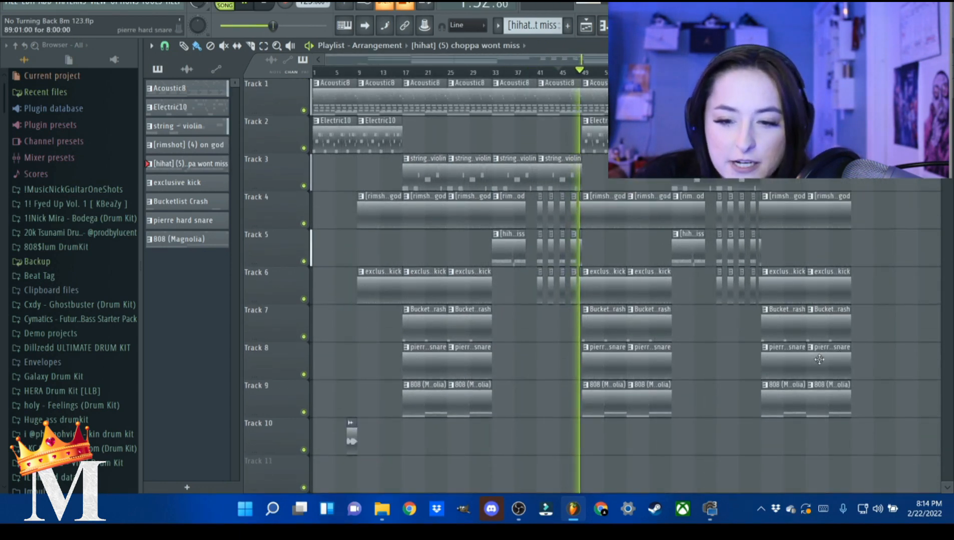
pyautogui.scroll(5, 575, 380)
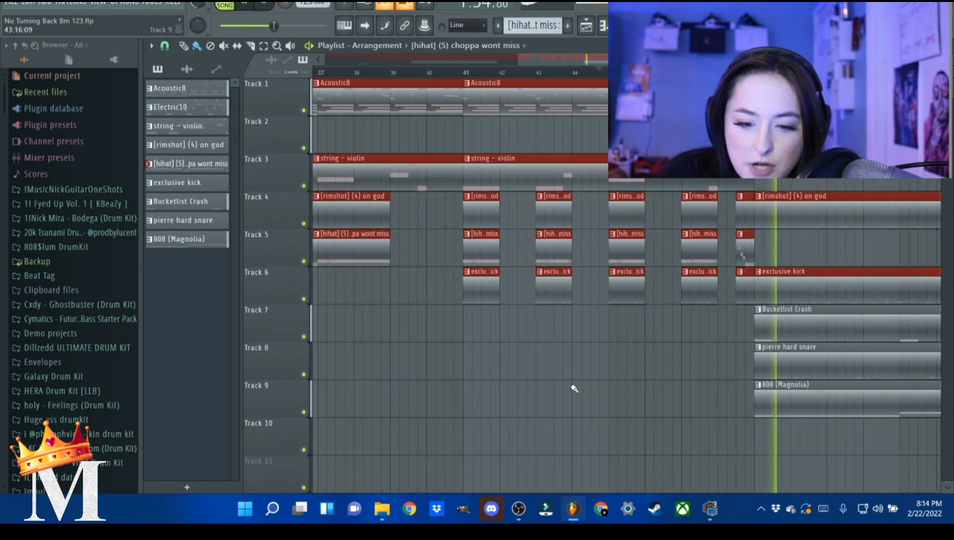
pyautogui.scroll(-5, 594, 344)
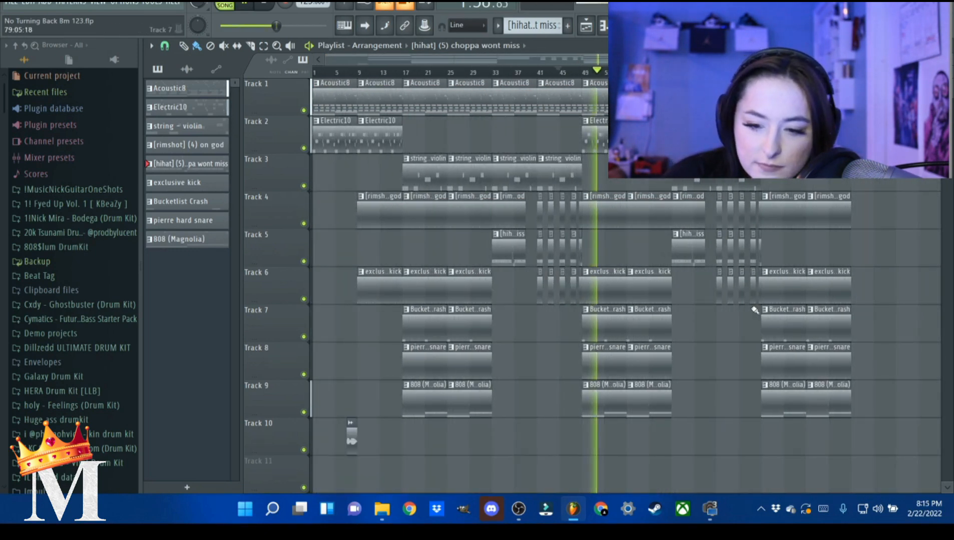
pyautogui.scroll(3, 755, 313)
pyautogui.scroll(-3, 777, 313)
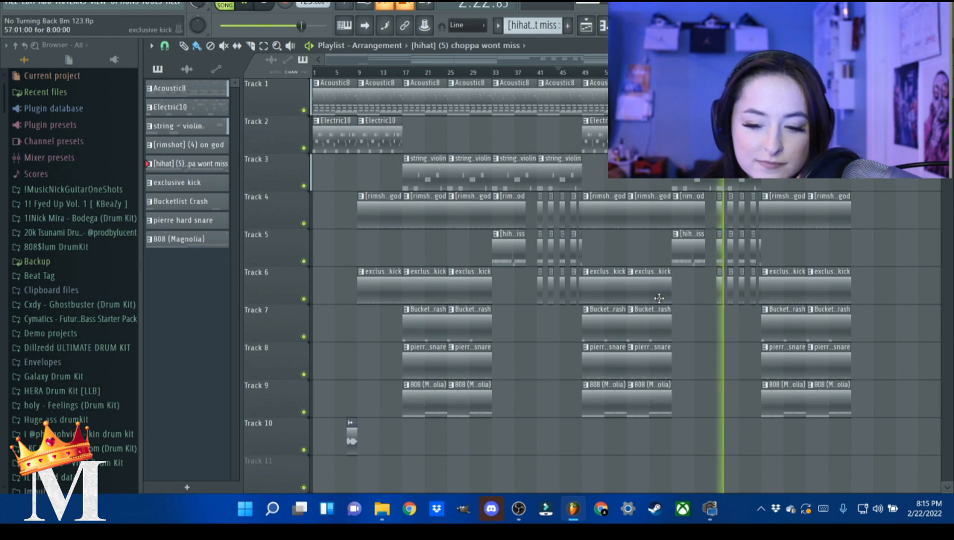
pyautogui.press('space')
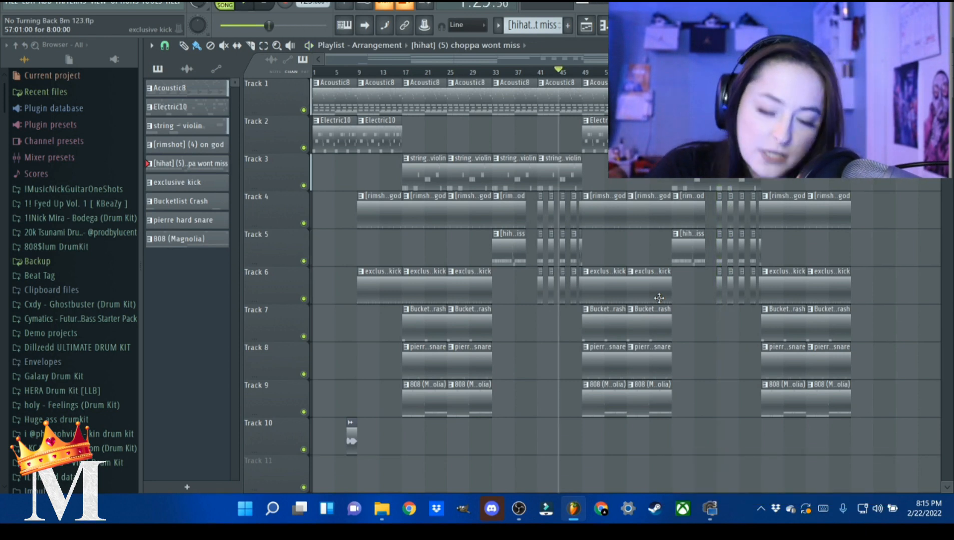